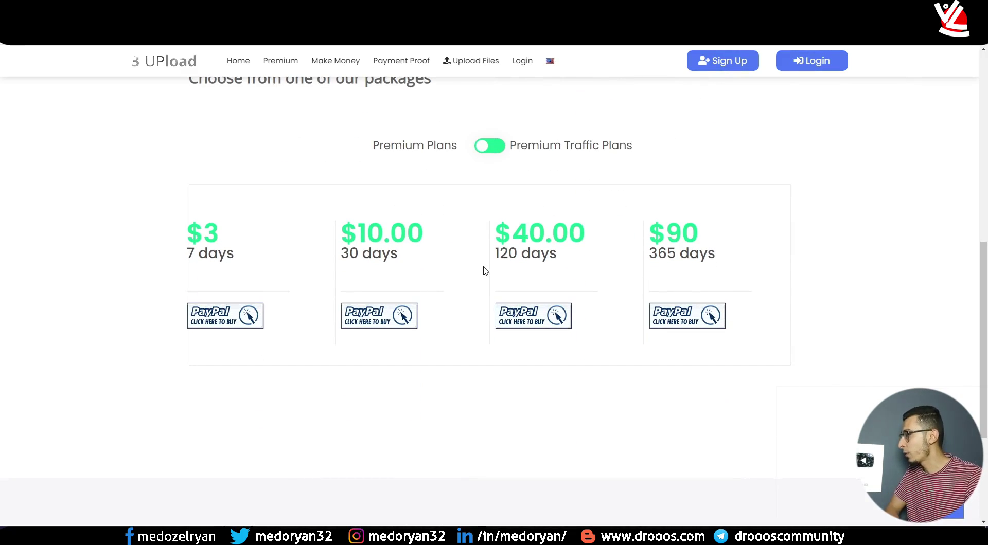
Step: Compare the Premium Plans with the Premium Traffic Plans and review the Free, Premium and Registered account features
{"action": "left_click_drag", "start_coordinate": [661, 257], "coordinate": [696, 258]}
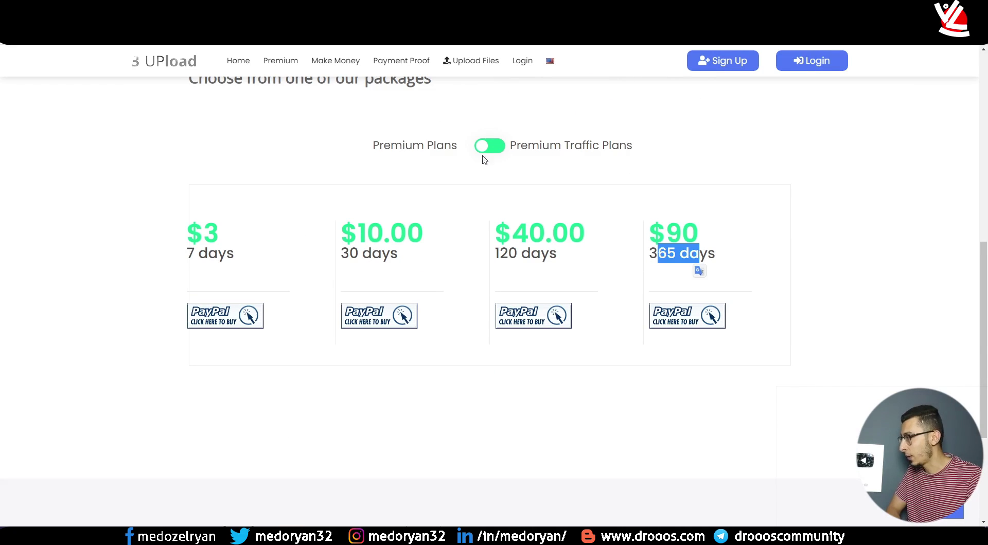
{"action": "left_click", "coordinate": [493, 149]}
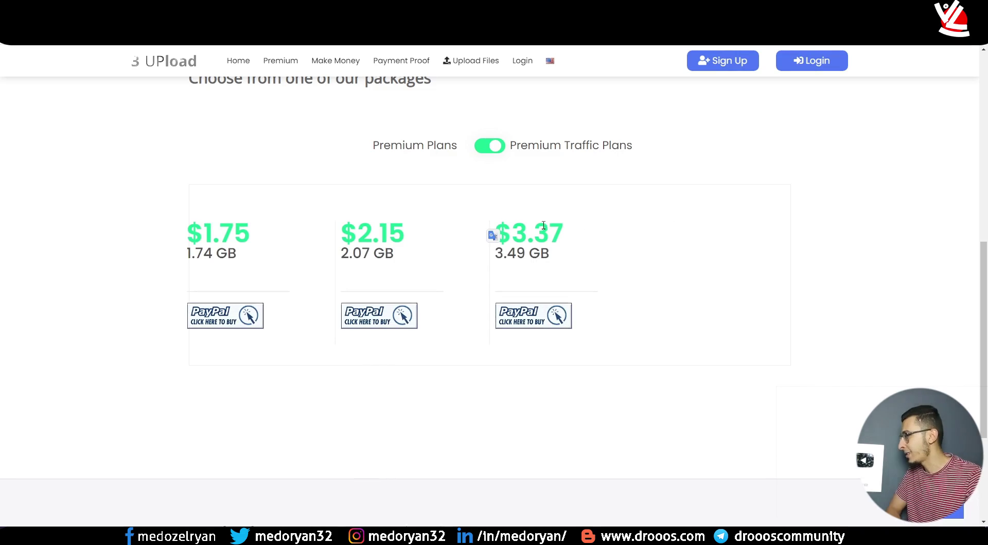
{"action": "left_click", "coordinate": [488, 153]}
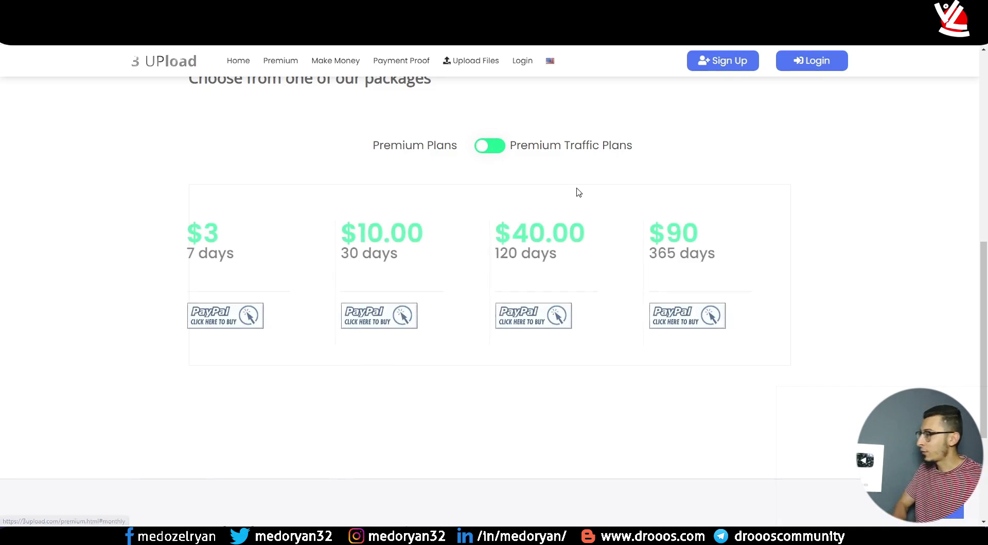
{"action": "scroll", "coordinate": [586, 188], "scroll_direction": "down", "scroll_amount": 4}
{"action": "scroll", "coordinate": [600, 204], "scroll_direction": "up", "scroll_amount": 10}
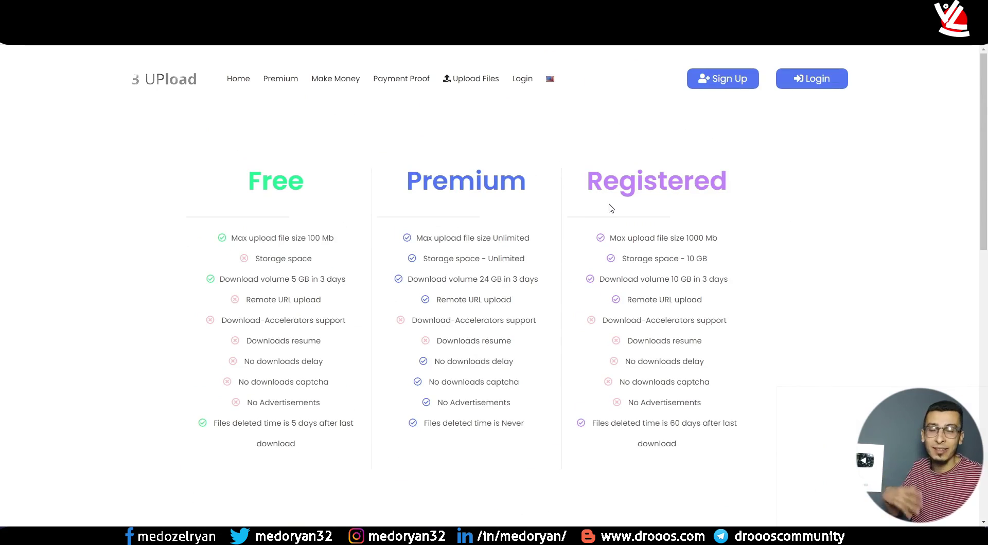
Step: Open the User Registration form and go through its username, e-mail, password and retype-password fields
{"action": "left_click", "coordinate": [711, 78]}
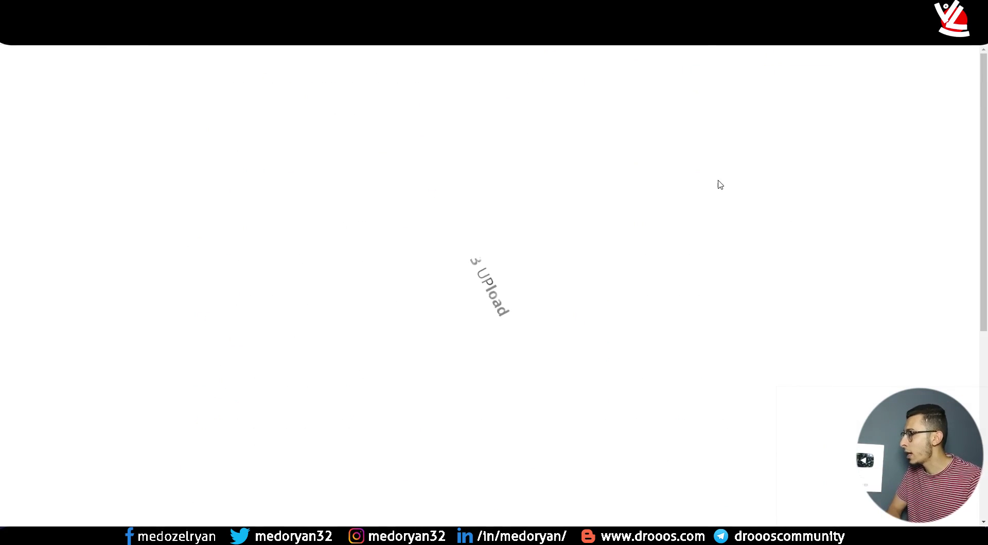
{"action": "scroll", "coordinate": [369, 249], "scroll_direction": "down", "scroll_amount": 2}
{"action": "left_click", "coordinate": [381, 176]}
{"action": "left_click", "coordinate": [386, 219]}
{"action": "left_click", "coordinate": [394, 256]}
{"action": "left_click", "coordinate": [409, 301]}
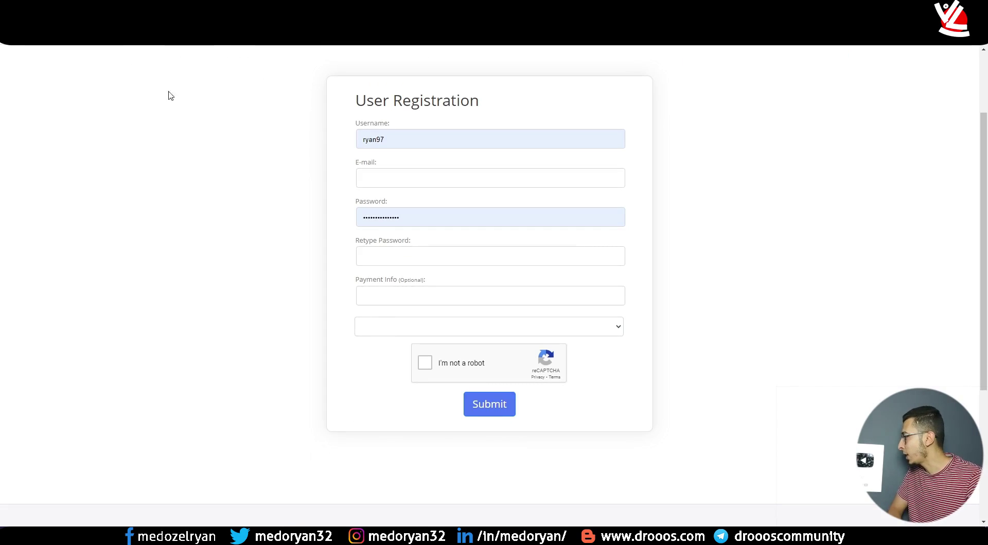
{"action": "scroll", "coordinate": [241, 131], "scroll_direction": "up", "scroll_amount": 2}
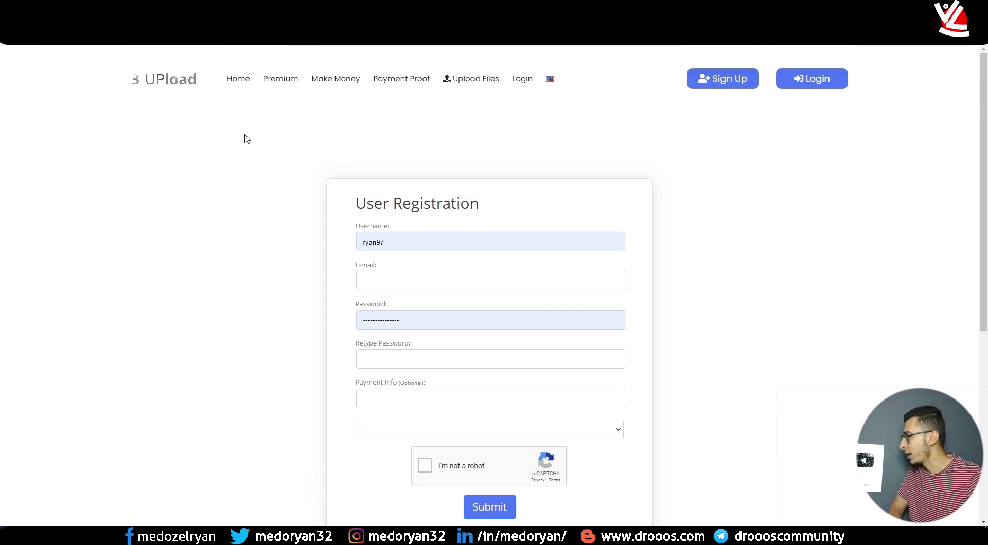
Step: Choose PayPal as the payment method in the User Registration form
{"action": "right_click", "coordinate": [164, 87]}
{"action": "left_click", "coordinate": [249, 91]}
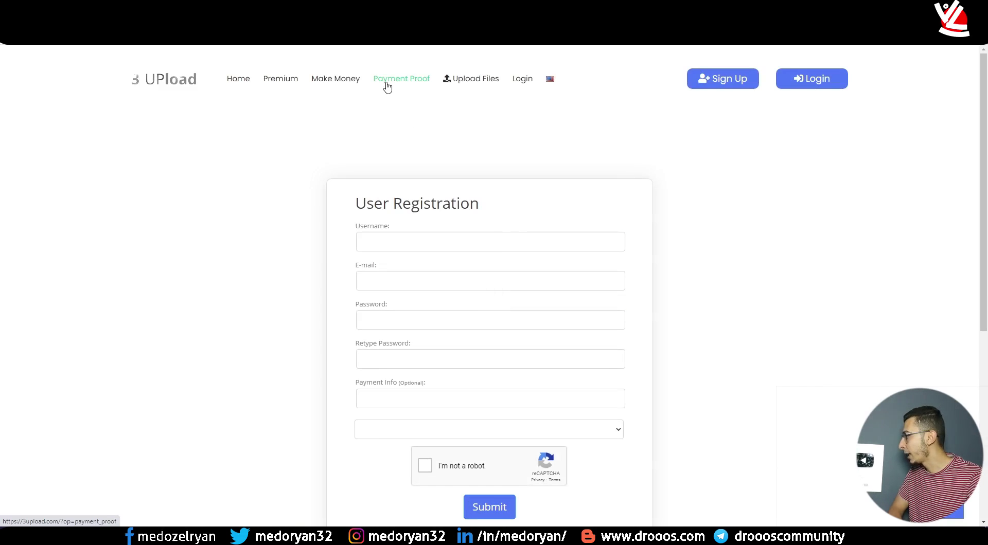
{"action": "scroll", "coordinate": [340, 95], "scroll_direction": "down", "scroll_amount": 6}
{"action": "scroll", "coordinate": [391, 133], "scroll_direction": "up", "scroll_amount": 6}
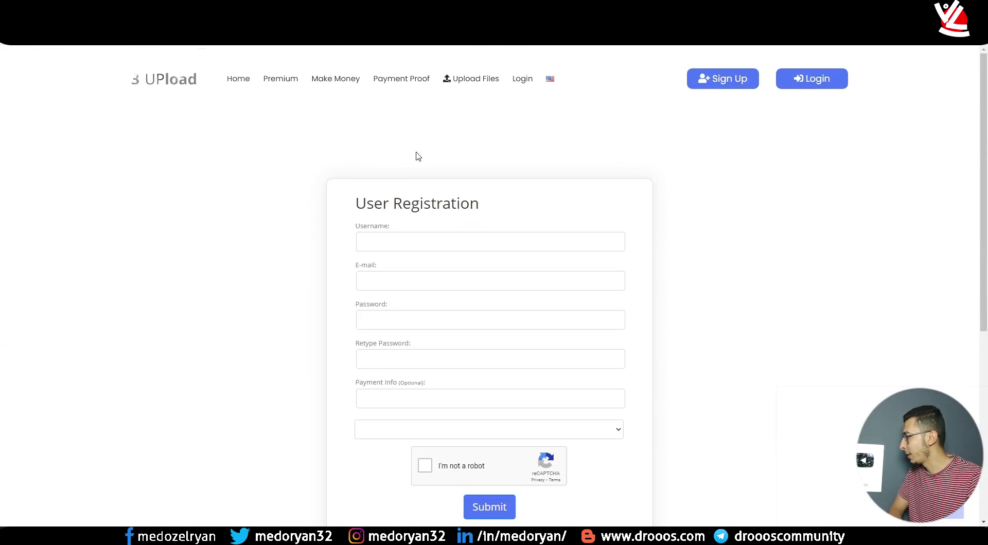
{"action": "scroll", "coordinate": [546, 216], "scroll_direction": "down", "scroll_amount": 4}
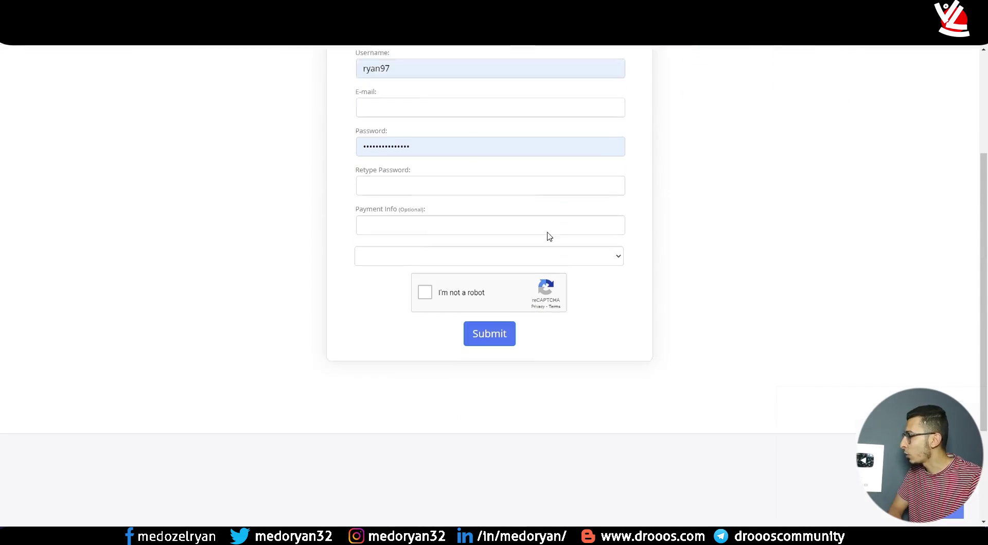
{"action": "left_click", "coordinate": [434, 223]}
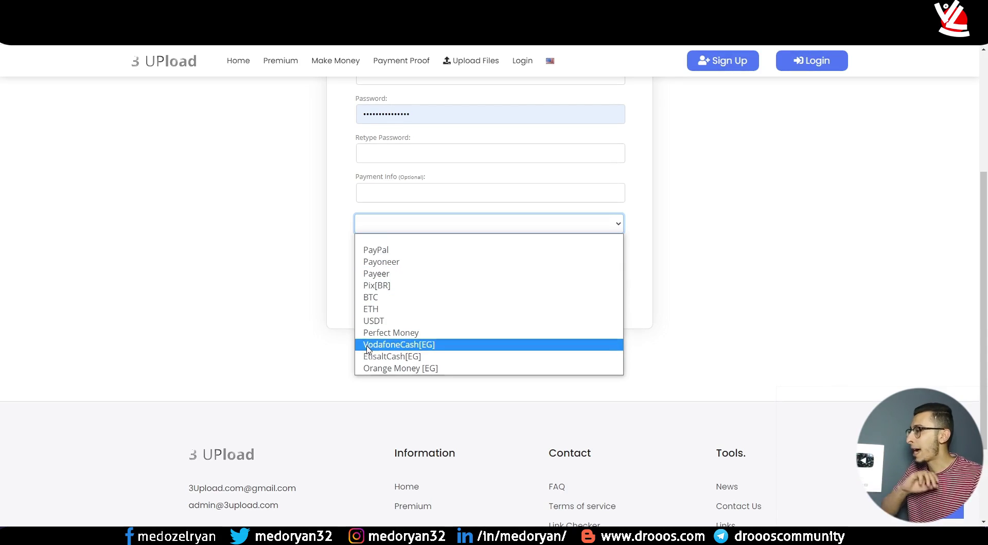
{"action": "left_click", "coordinate": [376, 251]}
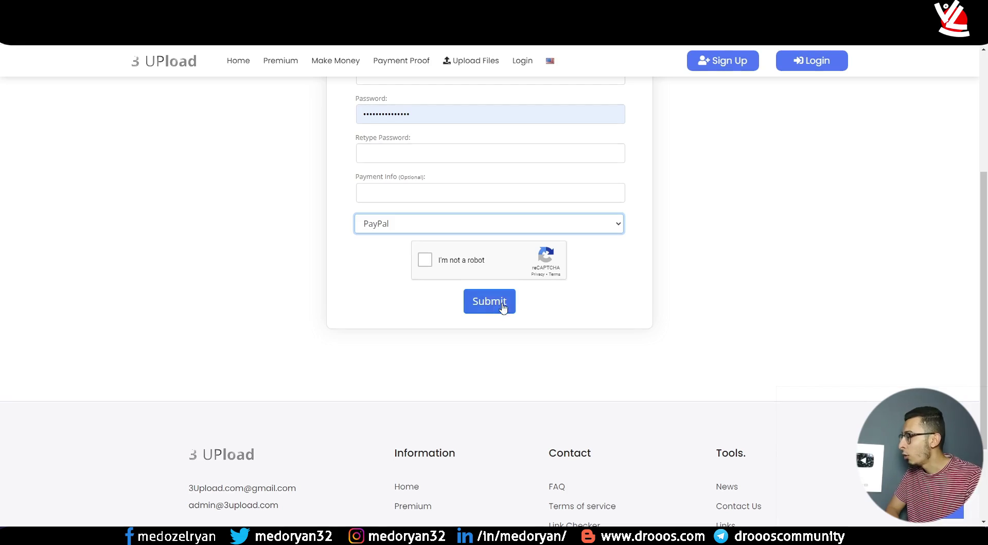
Step: Log in to the existing account with the saved username and password
{"action": "left_click", "coordinate": [823, 69]}
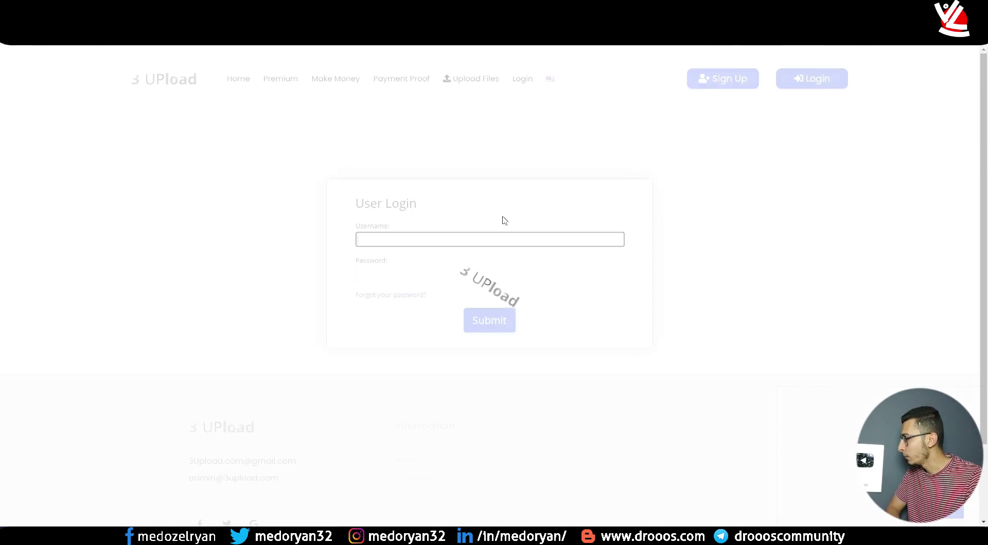
{"action": "left_click", "coordinate": [489, 321]}
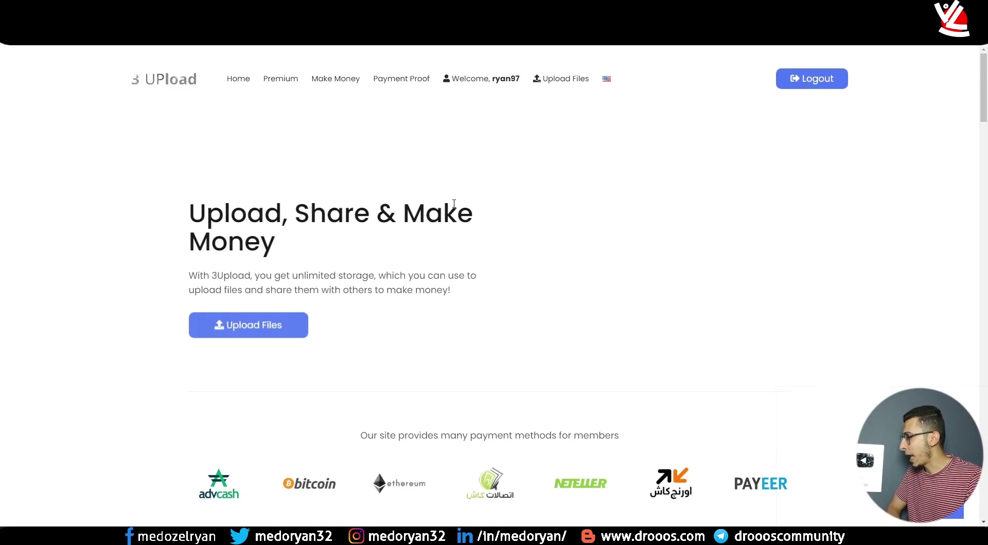
Step: Open the Make Money page and review its profit rates, country groups and payment methods
{"action": "scroll", "coordinate": [452, 206], "scroll_direction": "down", "scroll_amount": 5}
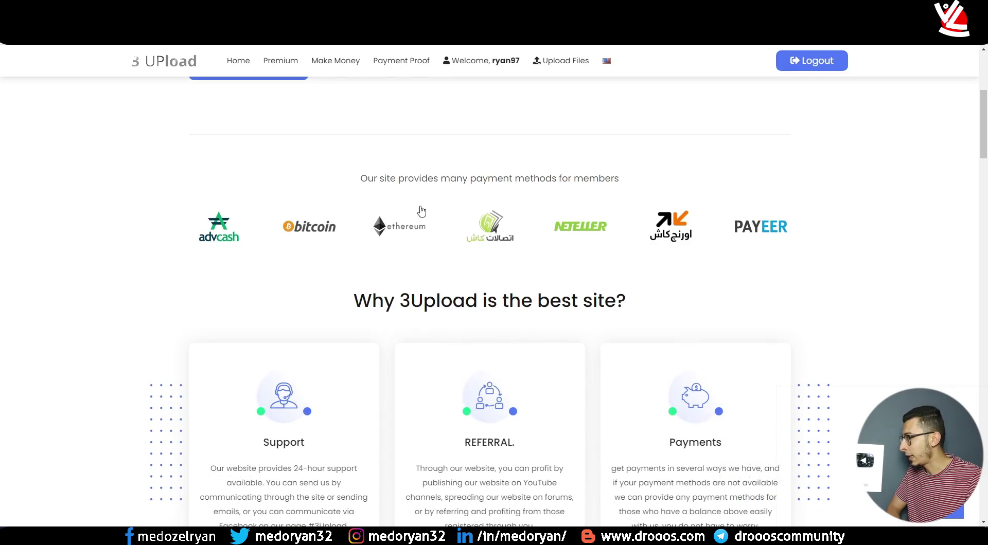
{"action": "left_click", "coordinate": [340, 69]}
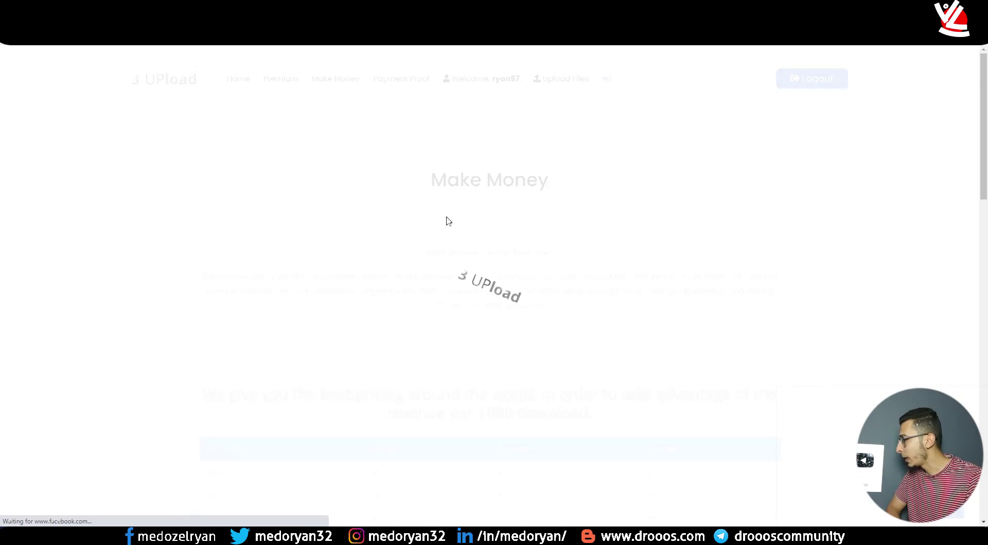
{"action": "scroll", "coordinate": [454, 225], "scroll_direction": "down", "scroll_amount": 10}
{"action": "scroll", "coordinate": [455, 225], "scroll_direction": "down", "scroll_amount": 8}
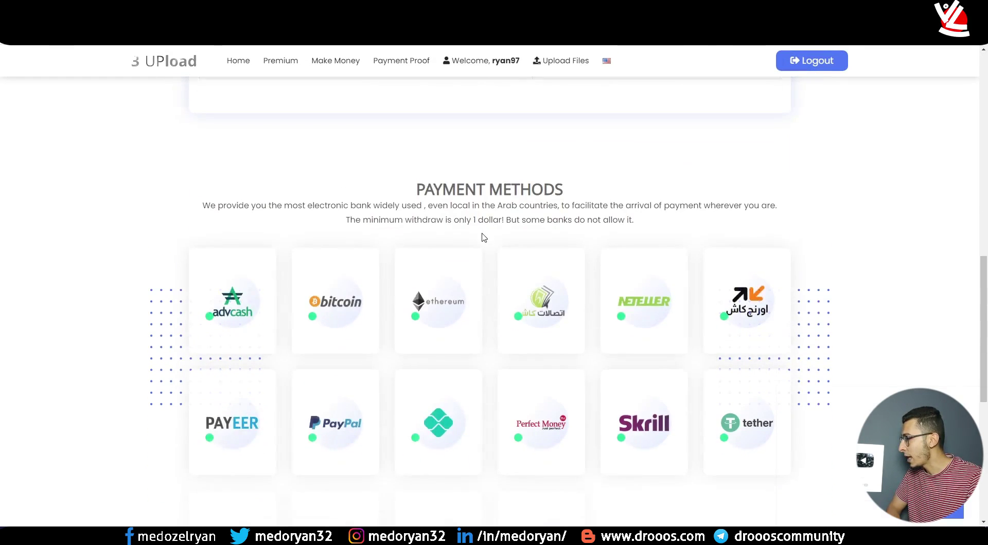
{"action": "scroll", "coordinate": [545, 267], "scroll_direction": "up", "scroll_amount": 1}
{"action": "scroll", "coordinate": [684, 256], "scroll_direction": "up", "scroll_amount": 10}
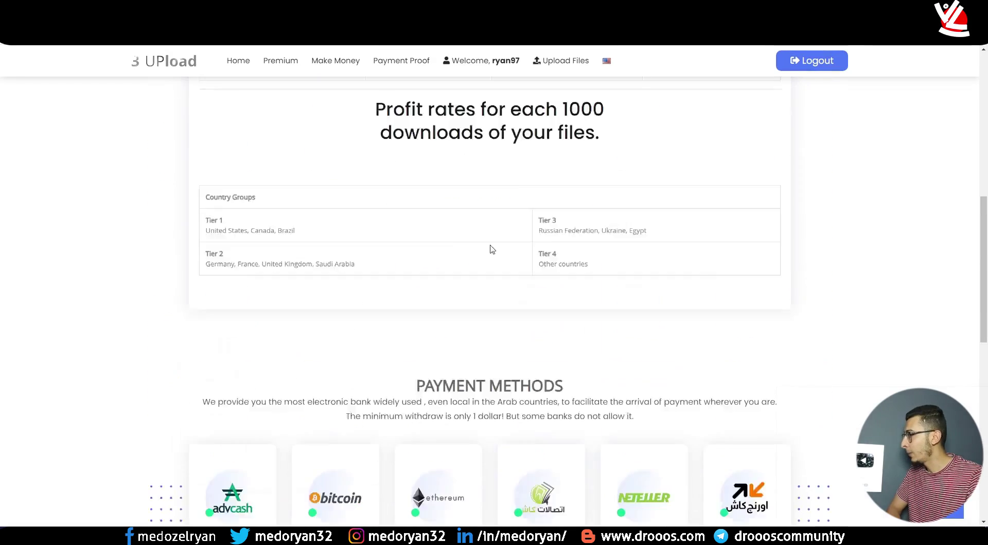
Step: Go back to the home page and review its service and payment sections and the options of the account menu
{"action": "right_click", "coordinate": [132, 190]}
{"action": "left_click", "coordinate": [158, 202]}
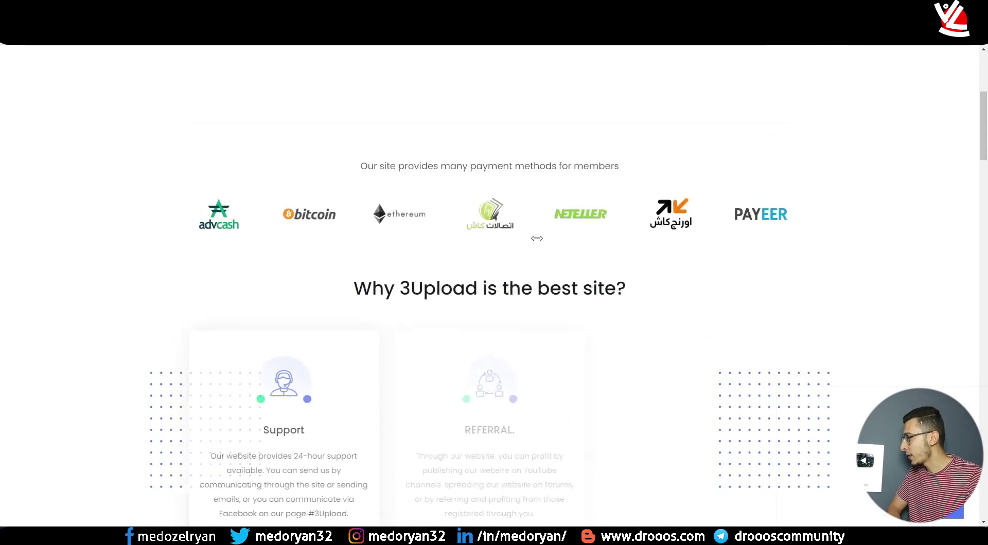
{"action": "scroll", "coordinate": [531, 234], "scroll_direction": "down", "scroll_amount": 5}
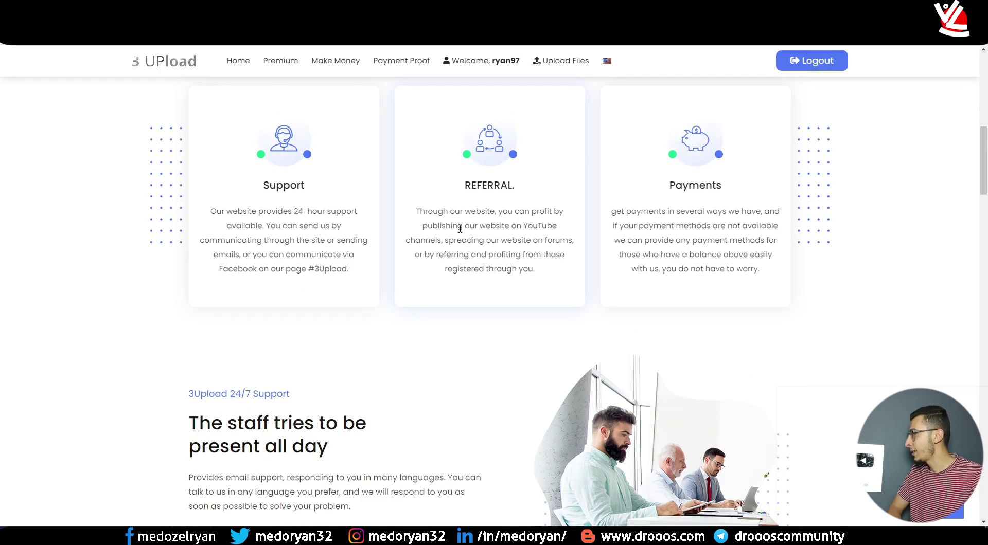
{"action": "scroll", "coordinate": [610, 256], "scroll_direction": "down", "scroll_amount": 5}
{"action": "scroll", "coordinate": [611, 256], "scroll_direction": "down", "scroll_amount": 15}
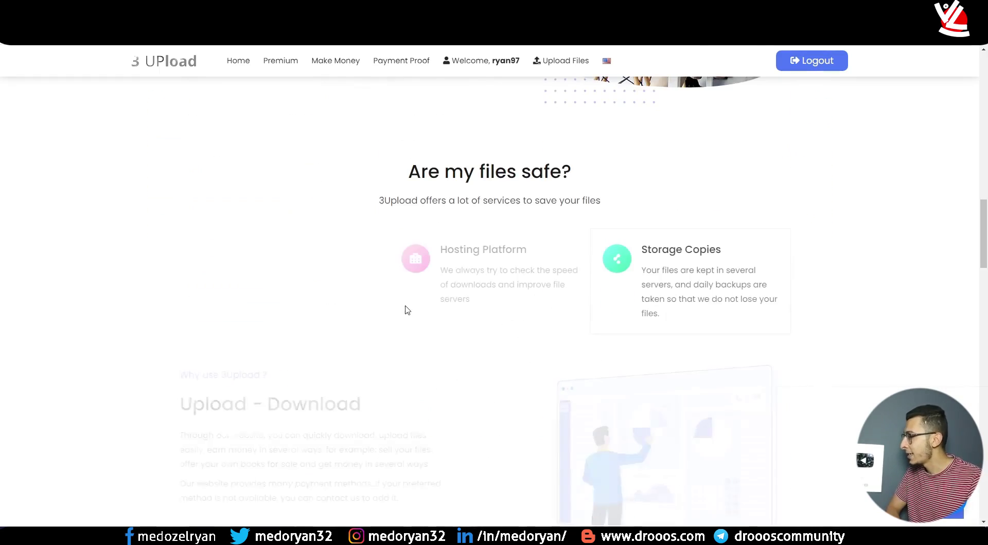
{"action": "scroll", "coordinate": [534, 260], "scroll_direction": "down", "scroll_amount": 5}
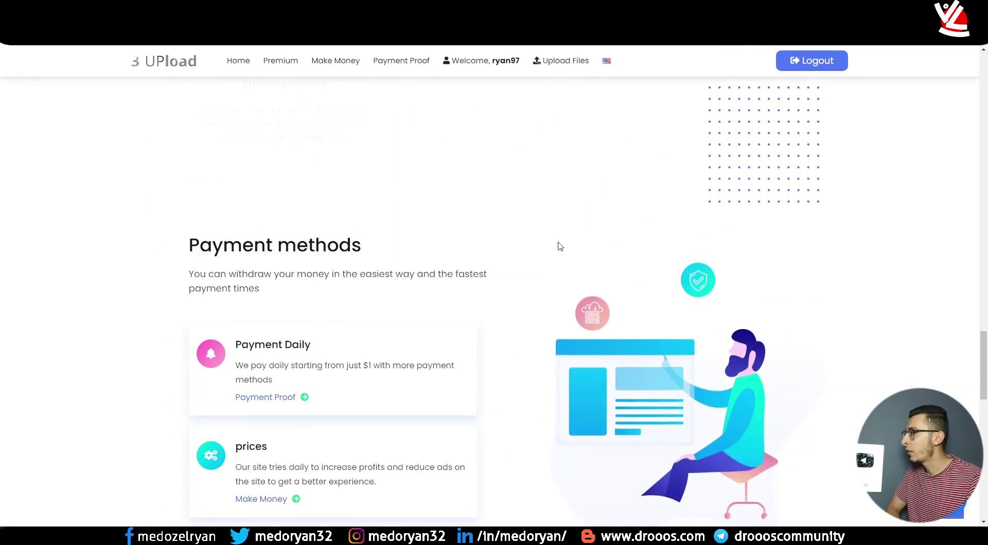
{"action": "left_click", "coordinate": [481, 64]}
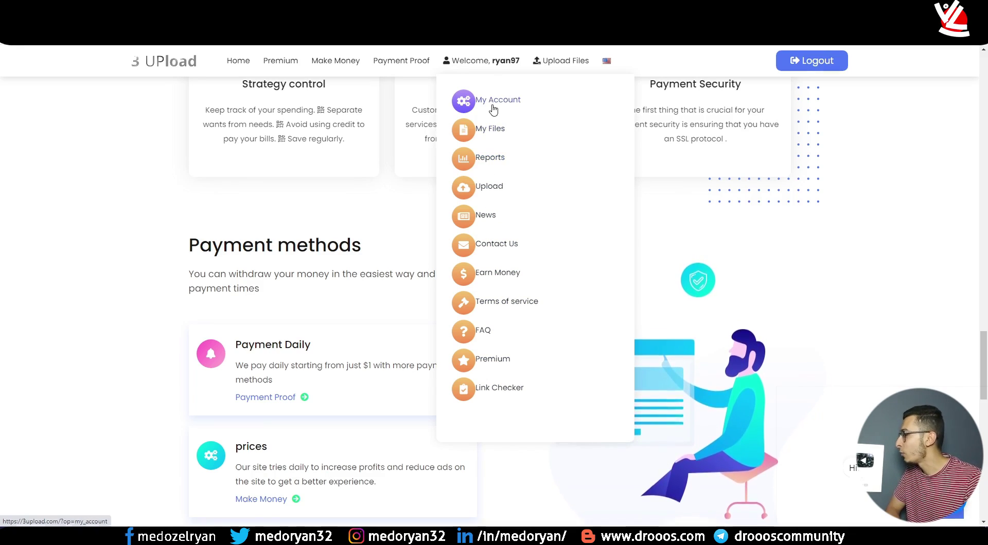
Step: Upload islamic-notes.pdf from the Desktop as a public file
{"action": "left_click", "coordinate": [566, 63]}
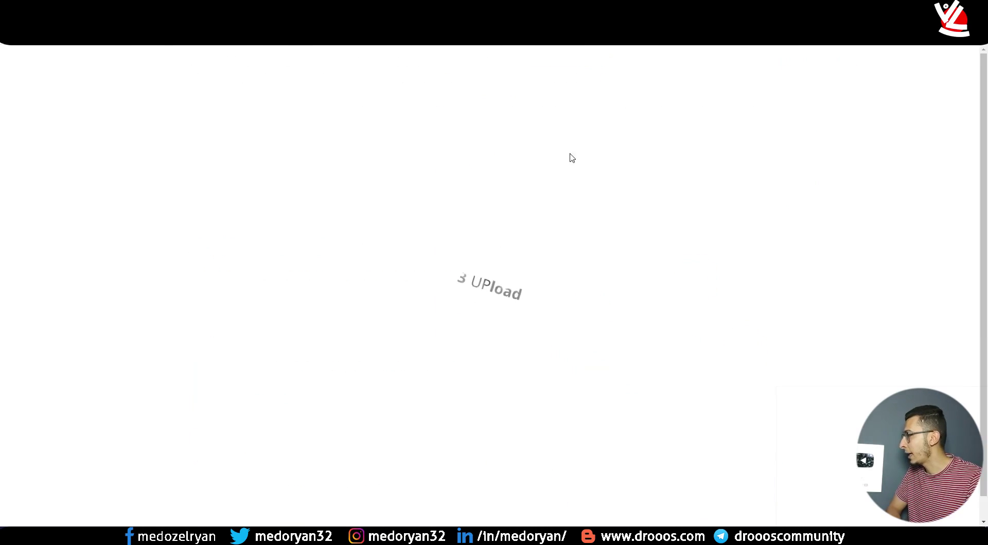
{"action": "left_click", "coordinate": [495, 236]}
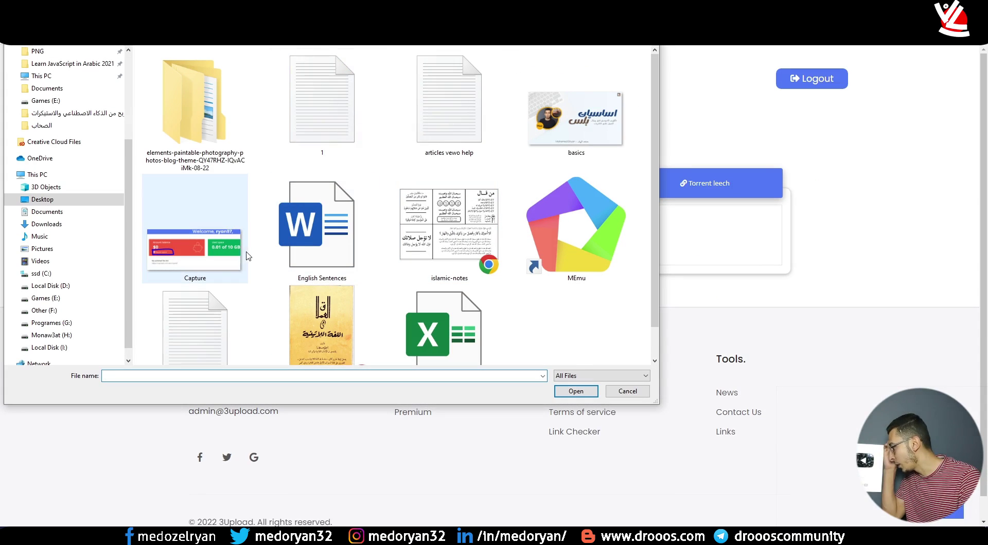
{"action": "double_click", "coordinate": [446, 240]}
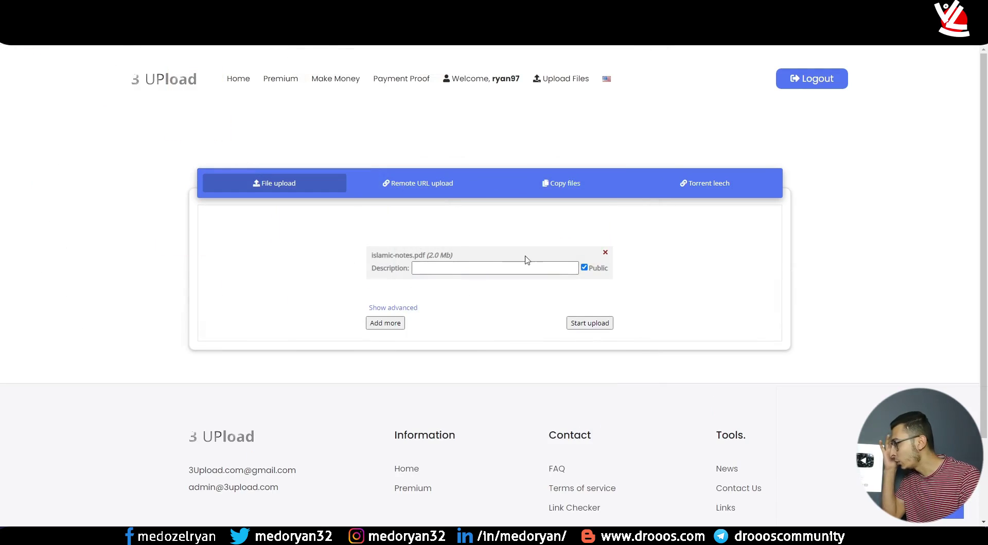
{"action": "left_click", "coordinate": [588, 324]}
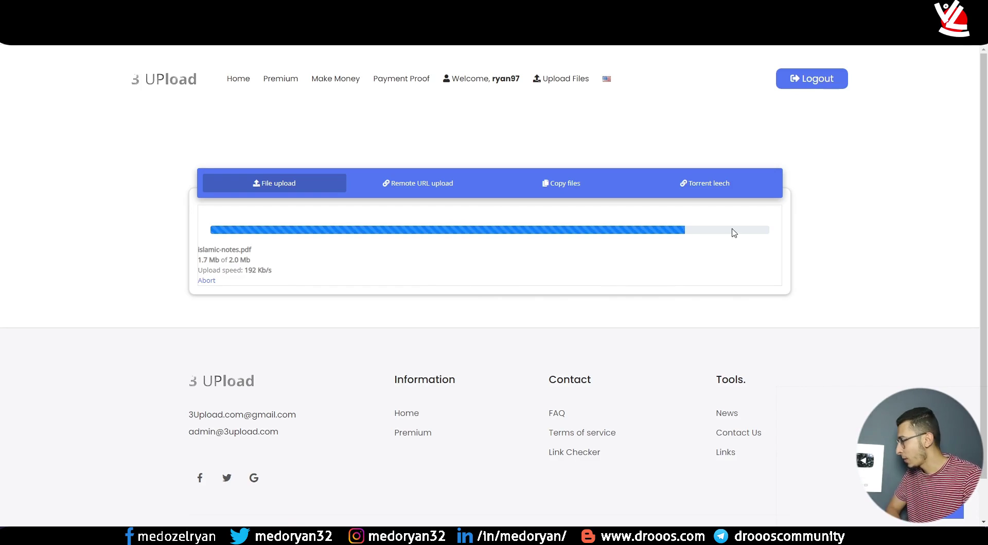
Step: View the Make Money page in another tab and examine the profit rates per 1000 downloads by tier and file size
{"action": "right_click", "coordinate": [323, 78]}
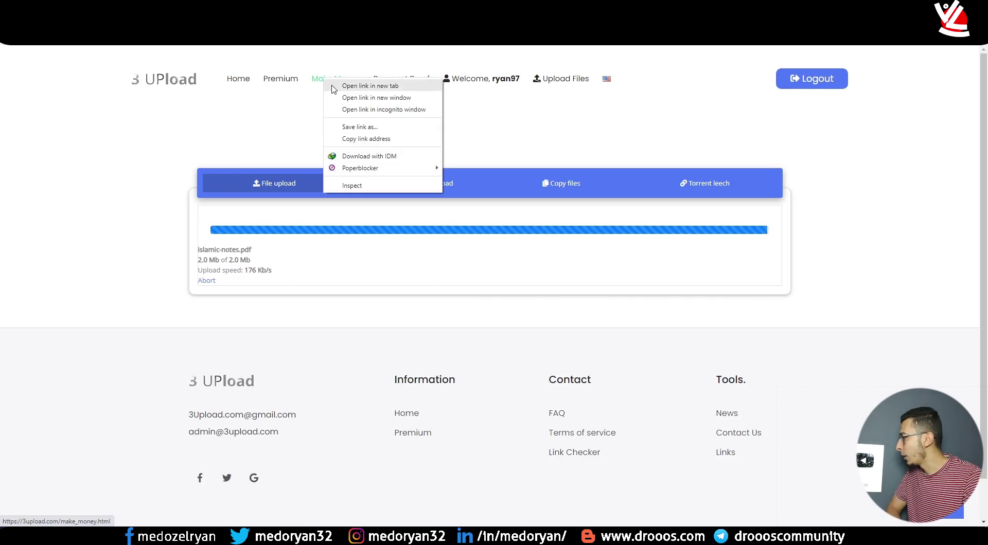
{"action": "left_click", "coordinate": [354, 140]}
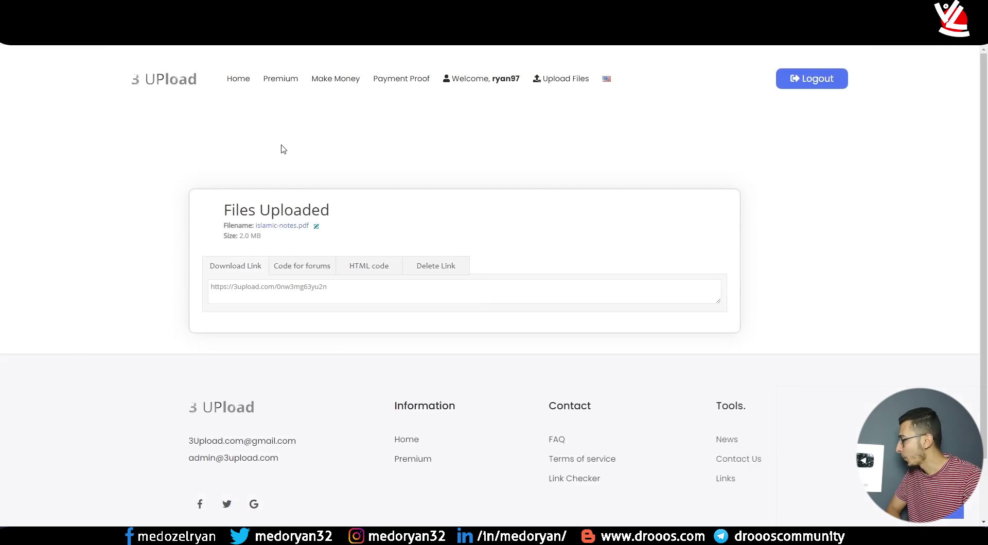
{"action": "key", "text": "ctrl+Tab"}
{"action": "scroll", "coordinate": [465, 289], "scroll_direction": "down", "scroll_amount": 7}
{"action": "left_click_drag", "start_coordinate": [383, 184], "coordinate": [370, 185]}
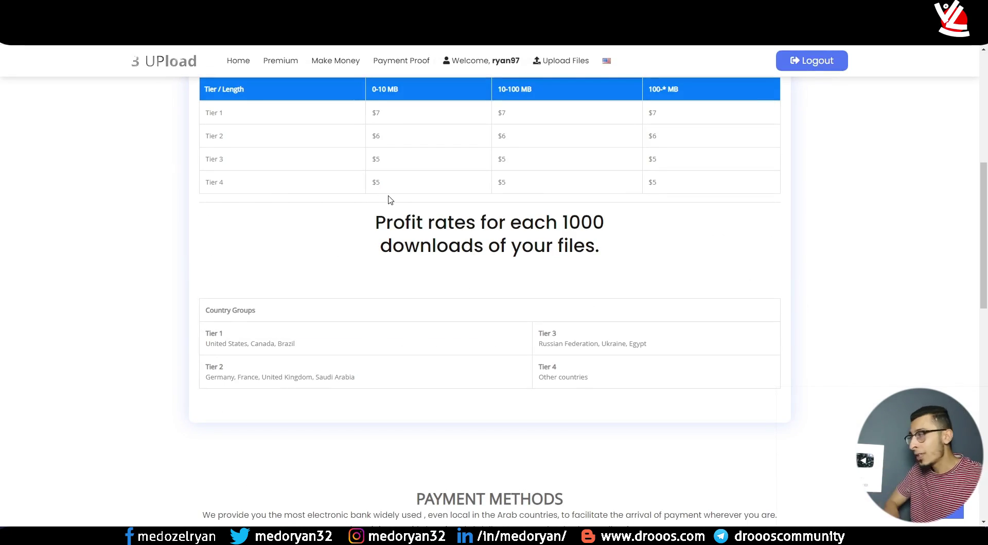
{"action": "left_click_drag", "start_coordinate": [373, 193], "coordinate": [674, 113]}
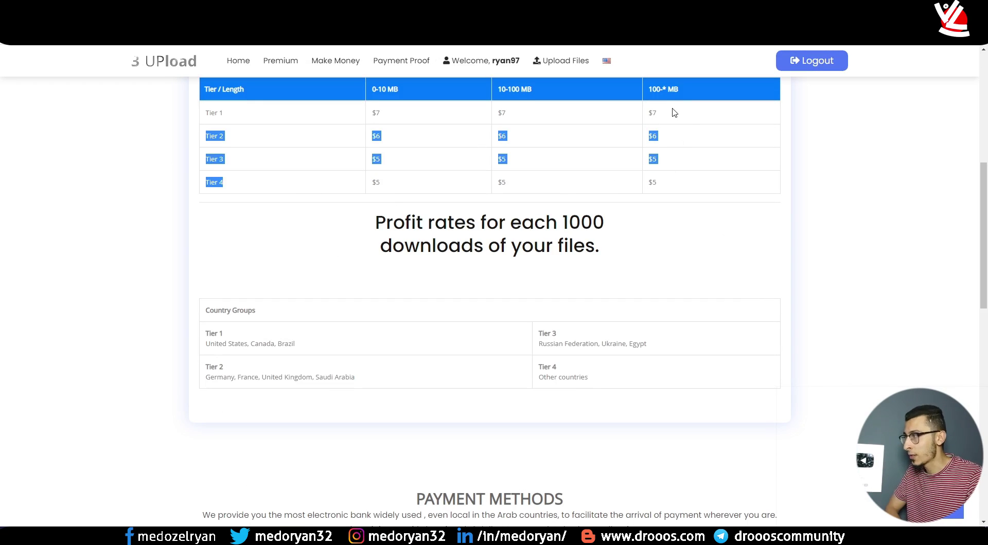
{"action": "left_click", "coordinate": [623, 111]}
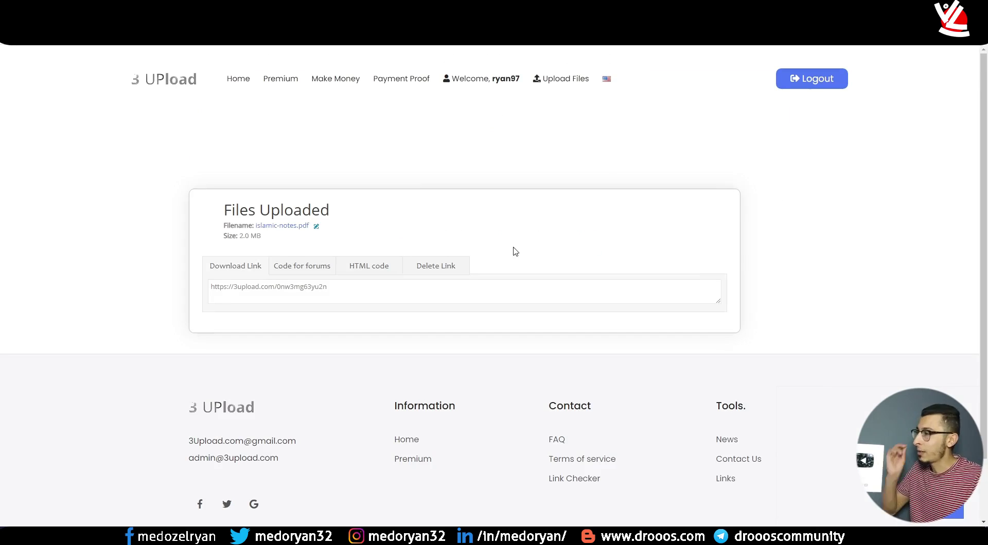
Step: Copy the download link of islamic-notes.pdf, open it and choose the free download
{"action": "left_click", "coordinate": [342, 293]}
{"action": "key", "text": "ctrl+a"}
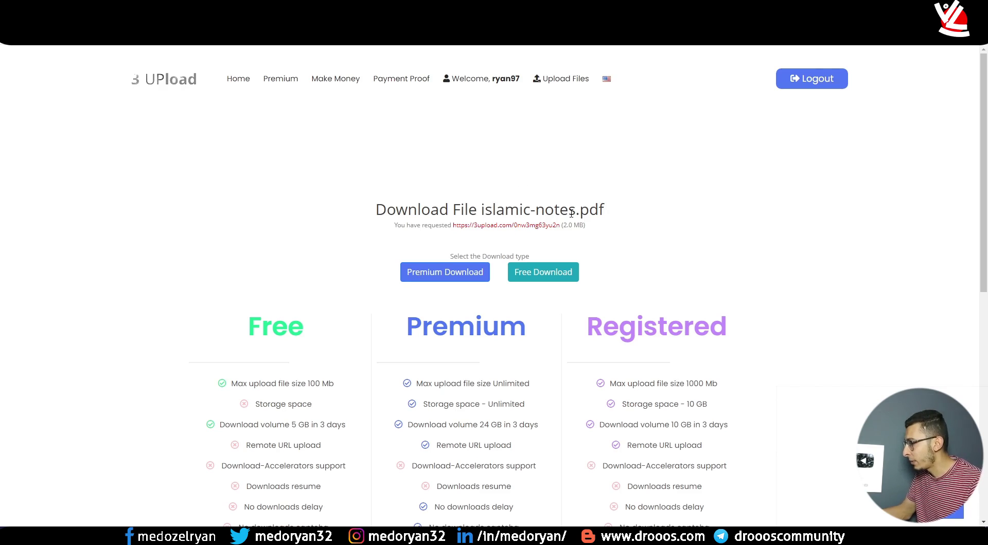
{"action": "left_click", "coordinate": [552, 274]}
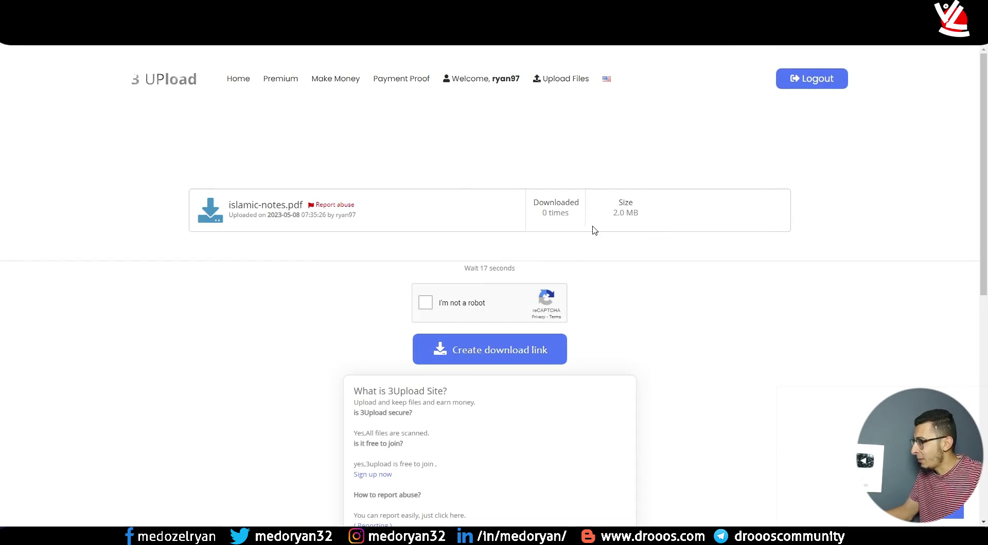
Step: Complete the robot check, create the download link and download islamic-notes.pdf
{"action": "left_click", "coordinate": [429, 304]}
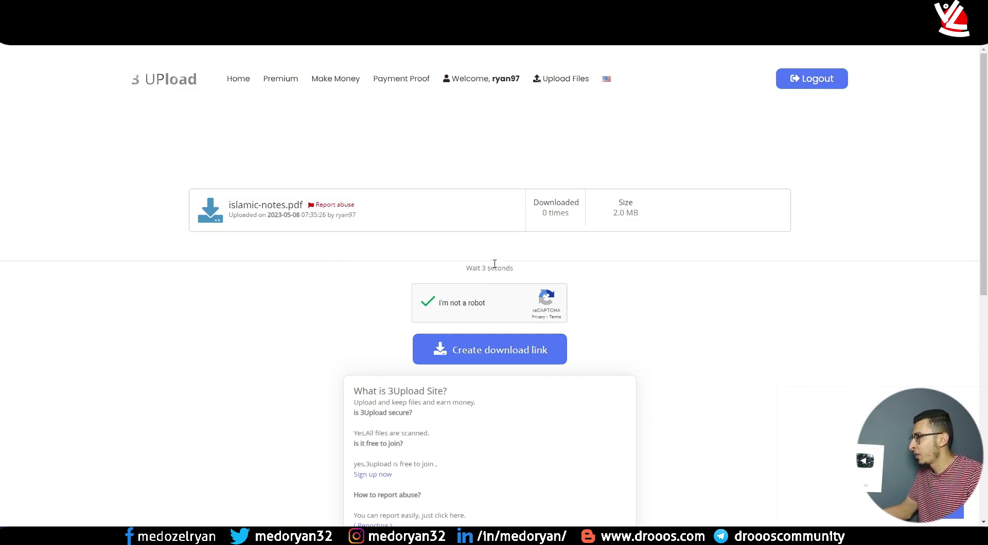
{"action": "scroll", "coordinate": [492, 278], "scroll_direction": "down", "scroll_amount": 7}
{"action": "scroll", "coordinate": [484, 300], "scroll_direction": "up", "scroll_amount": 8}
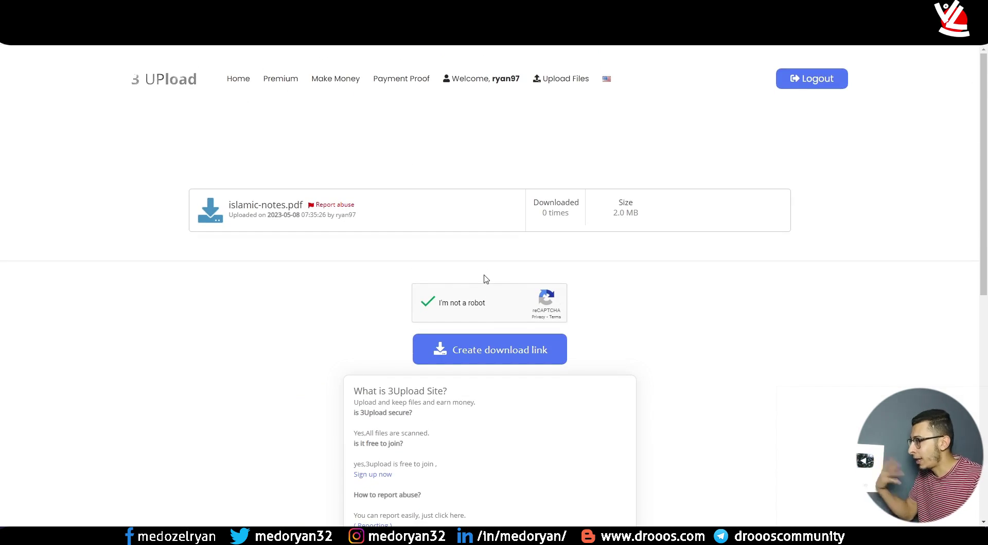
{"action": "left_click", "coordinate": [493, 354]}
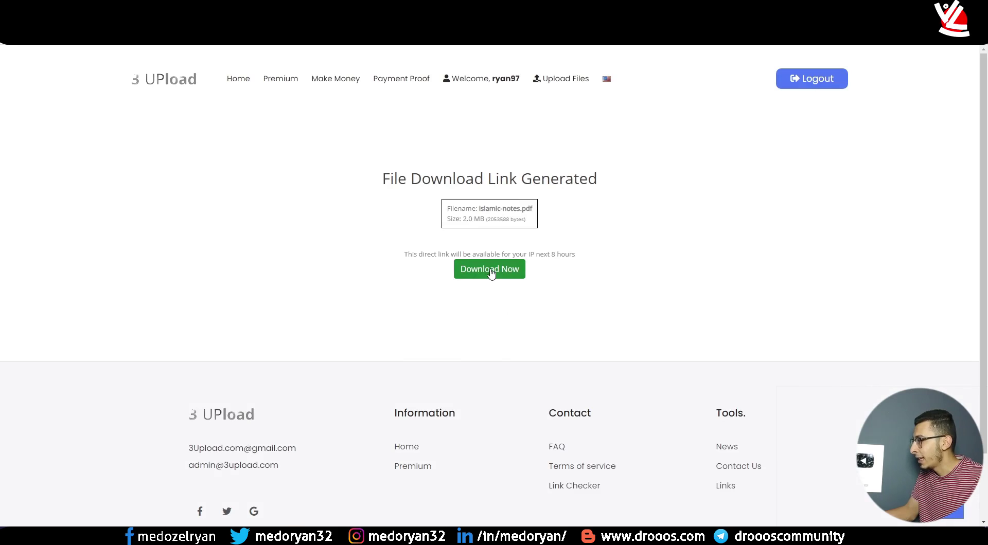
{"action": "left_click", "coordinate": [490, 270]}
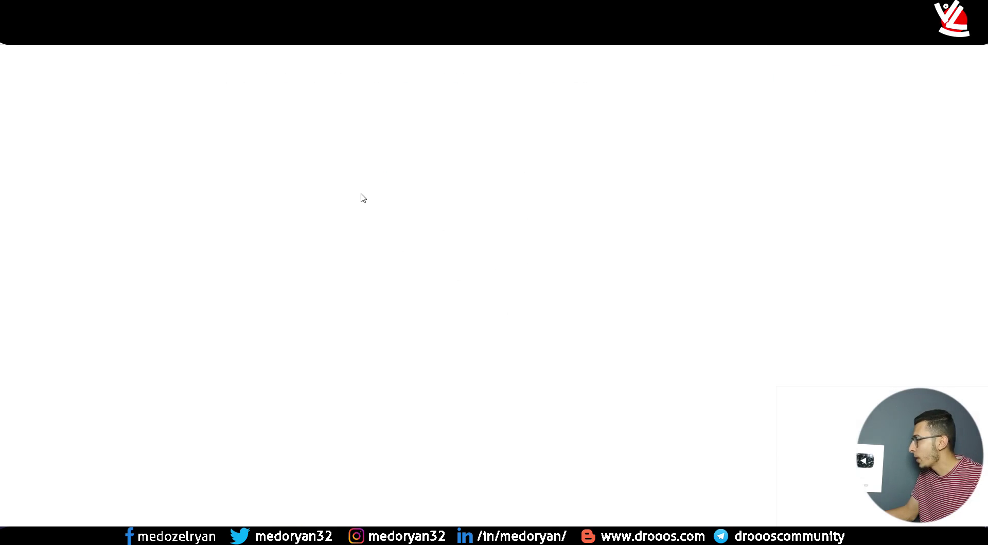
{"action": "left_click", "coordinate": [541, 310]}
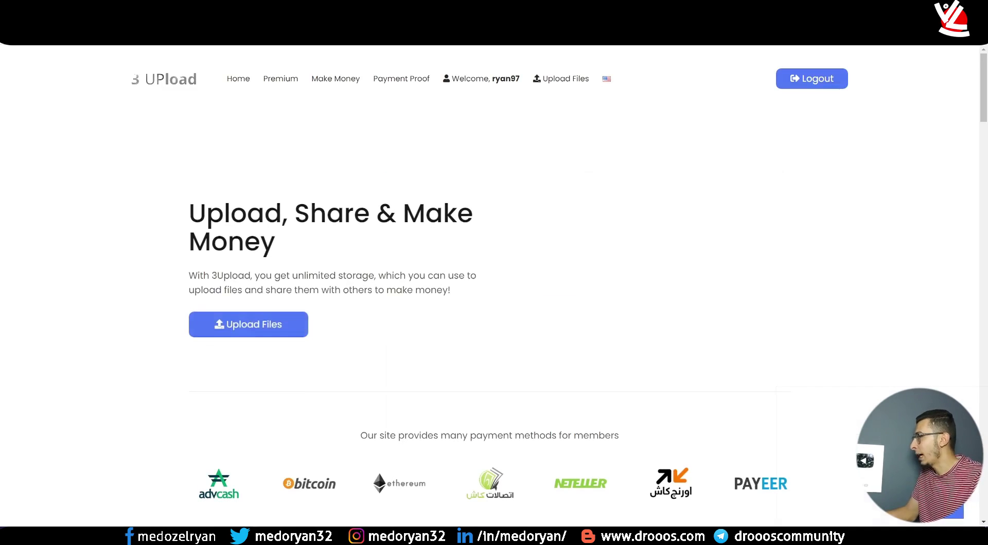
Step: Open the account's Reports page and check the downloads and earnings table
{"action": "mouse_move", "coordinate": [491, 110]}
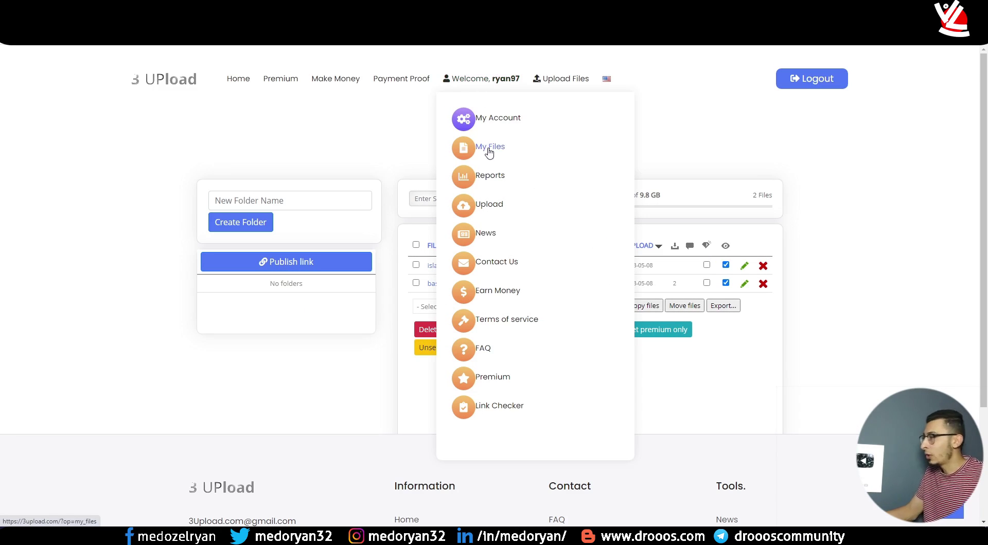
{"action": "left_click", "coordinate": [499, 176]}
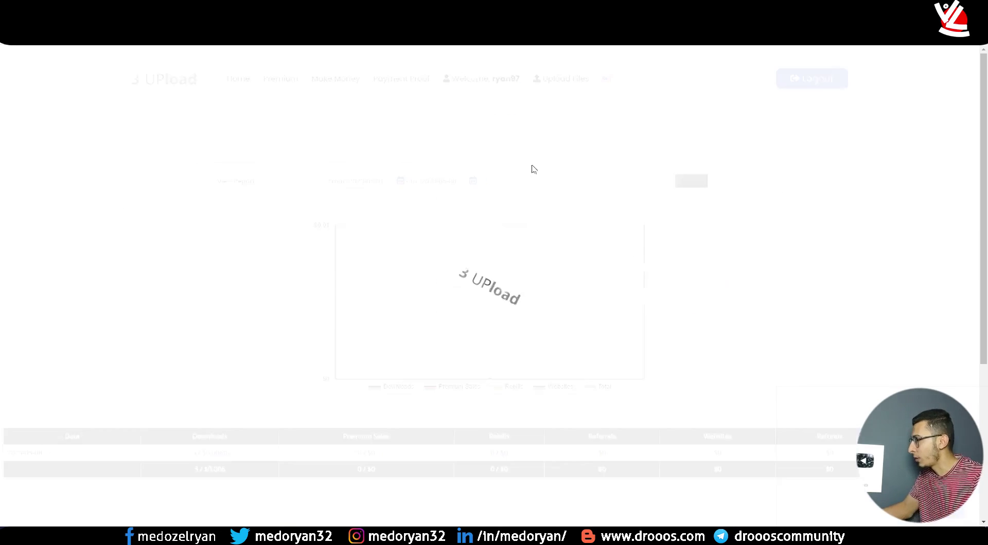
{"action": "scroll", "coordinate": [518, 242], "scroll_direction": "down", "scroll_amount": 2}
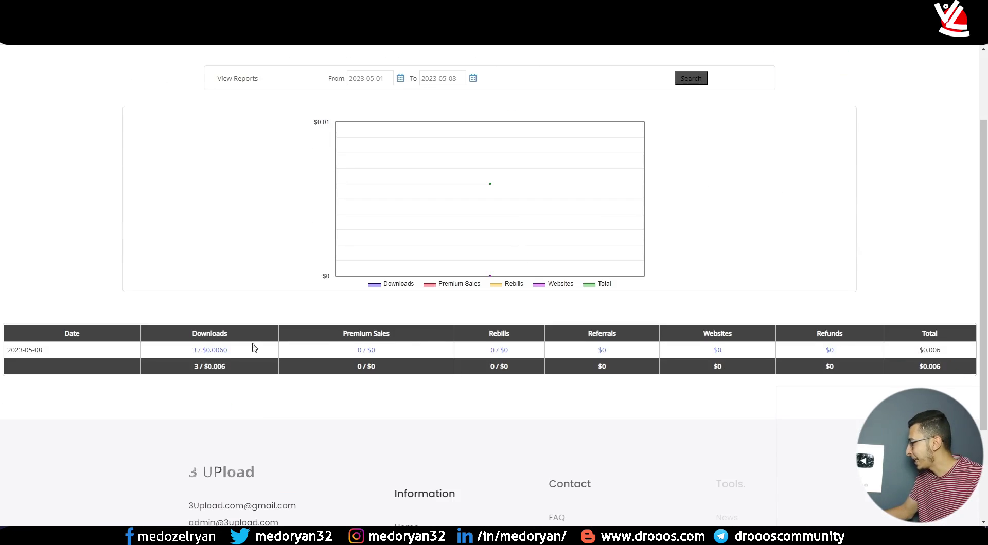
{"action": "left_click", "coordinate": [195, 349]}
Step: Open My Files and check the download count of islamic-notes.pdf
{"action": "left_click", "coordinate": [481, 78]}
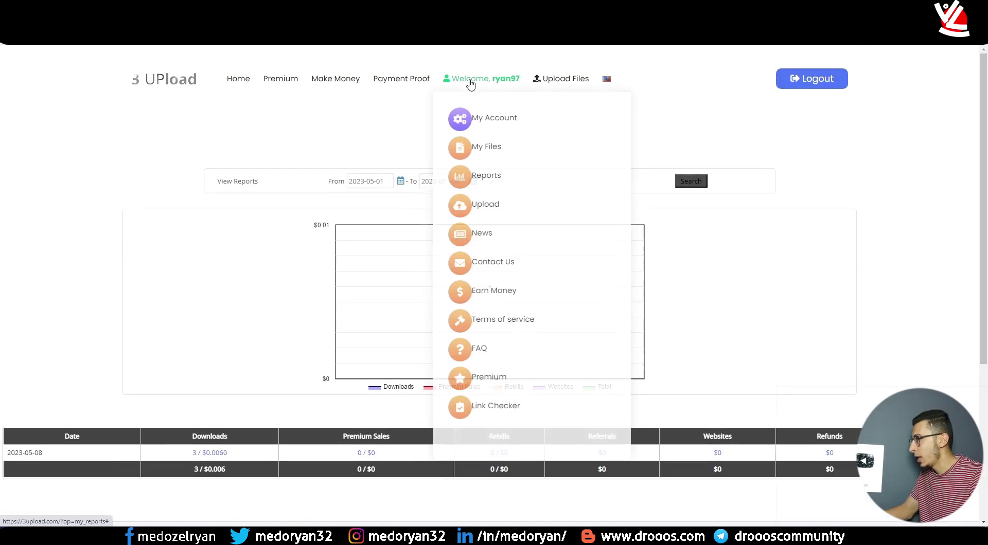
{"action": "left_click", "coordinate": [480, 154]}
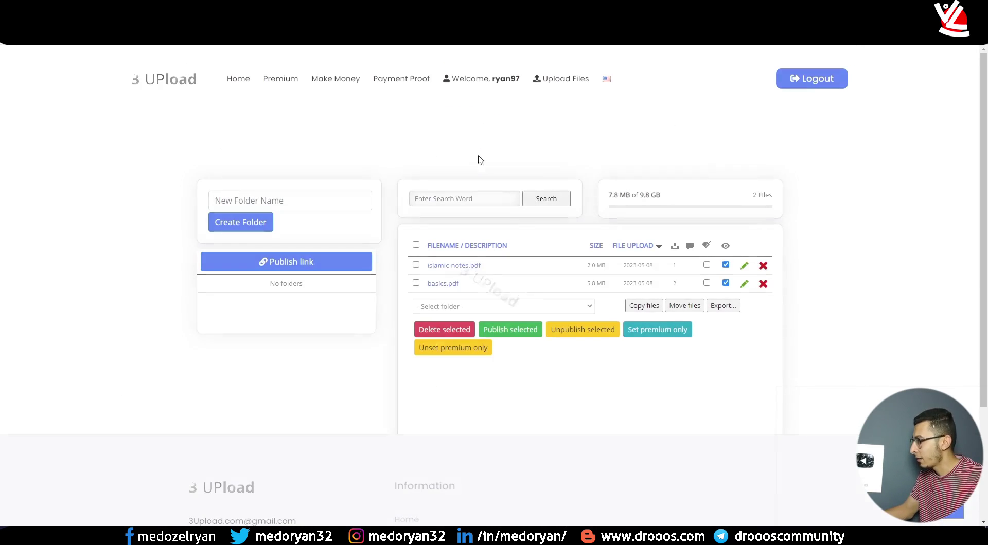
{"action": "double_click", "coordinate": [675, 266]}
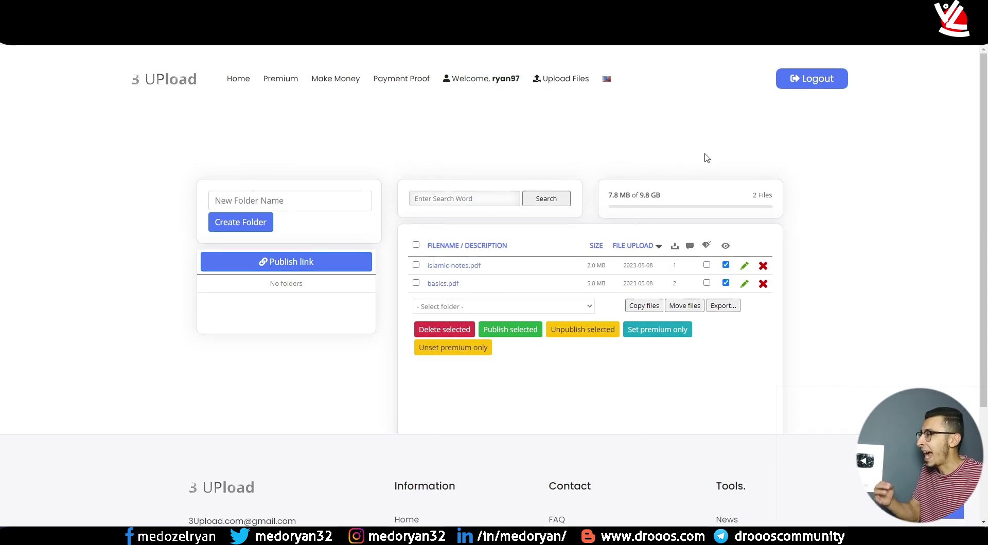
Step: Open the My Account page and review the balance cards, account settings, configuration and profit modes
{"action": "mouse_move", "coordinate": [502, 81]}
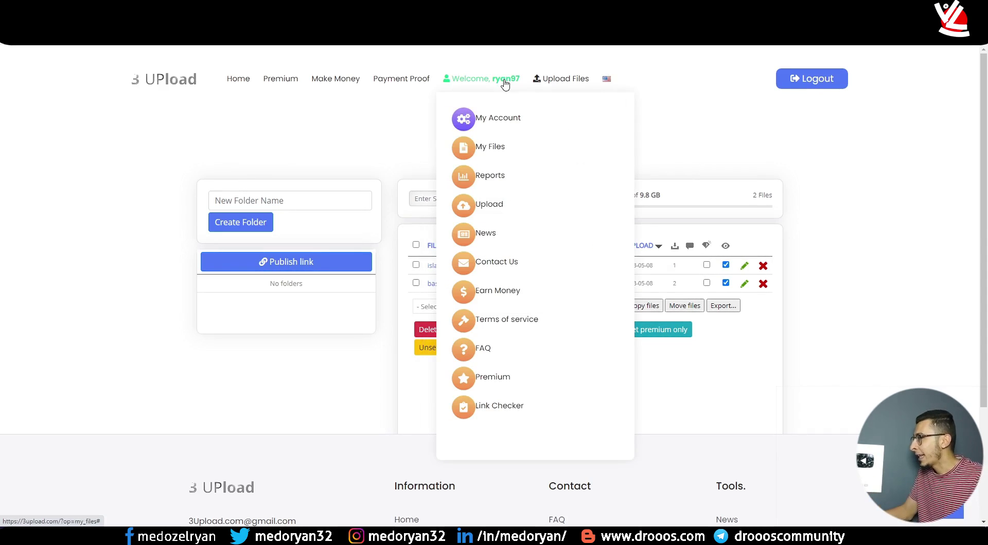
{"action": "left_click", "coordinate": [528, 134]}
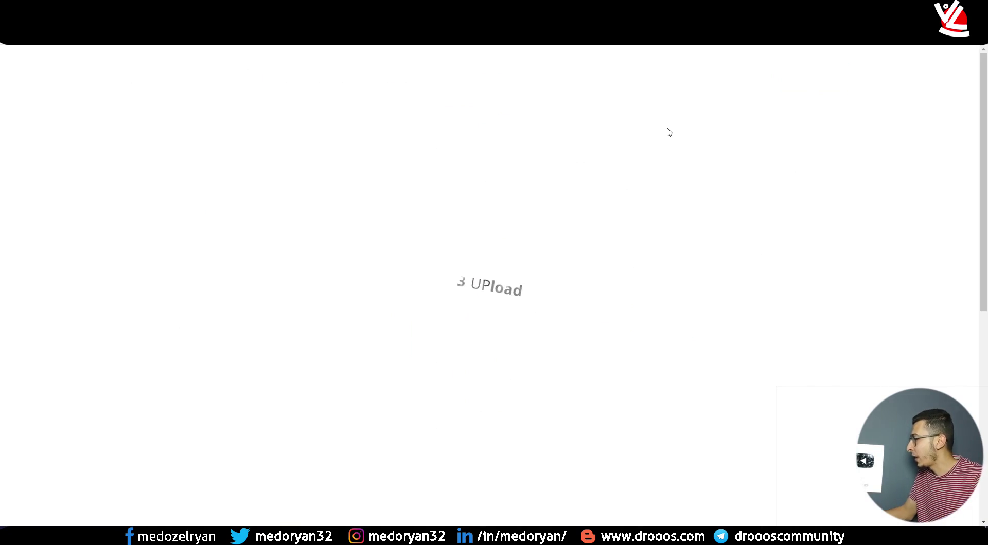
{"action": "scroll", "coordinate": [413, 245], "scroll_direction": "down", "scroll_amount": 1}
{"action": "scroll", "coordinate": [413, 247], "scroll_direction": "down", "scroll_amount": 1}
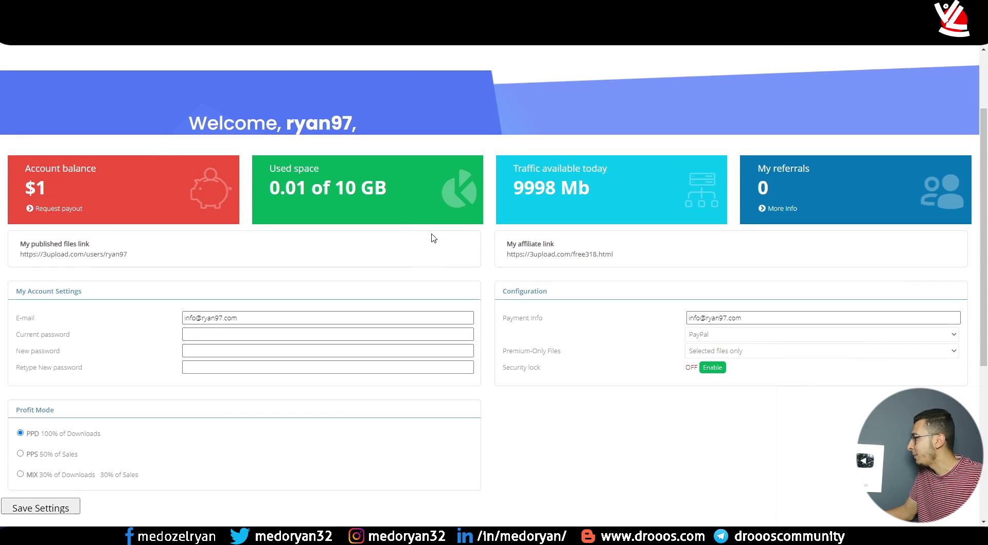
{"action": "scroll", "coordinate": [434, 227], "scroll_direction": "down", "scroll_amount": 2}
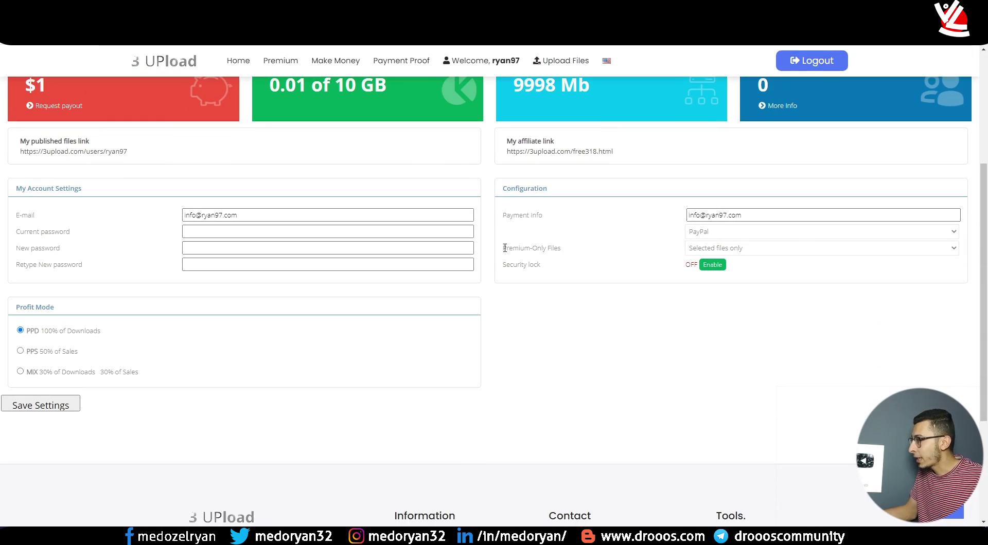
Step: Set the Premium-Only Files option to Selected files only and review the Profit Mode section
{"action": "left_click_drag", "start_coordinate": [522, 248], "coordinate": [562, 248]}
{"action": "left_click", "coordinate": [551, 249]}
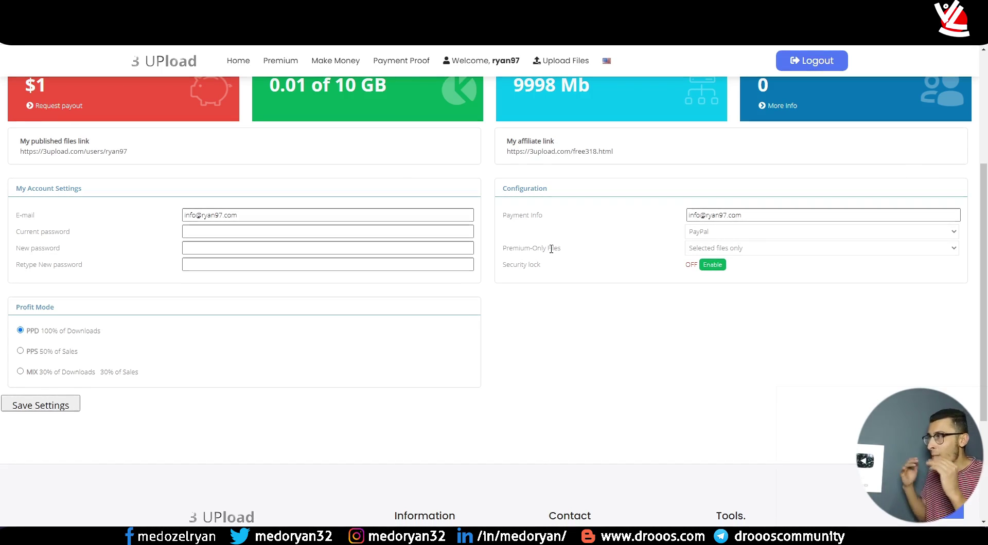
{"action": "left_click", "coordinate": [765, 252]}
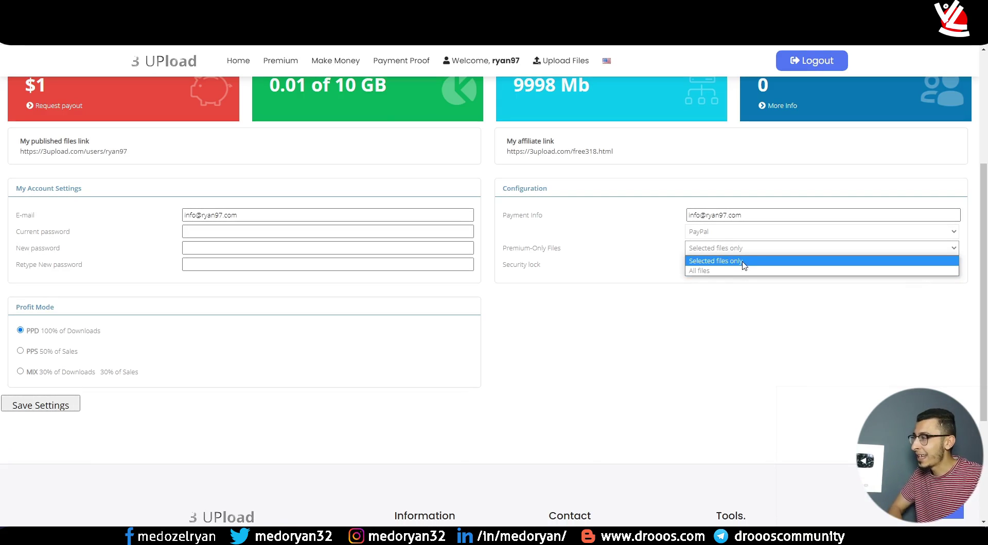
{"action": "left_click", "coordinate": [747, 263]}
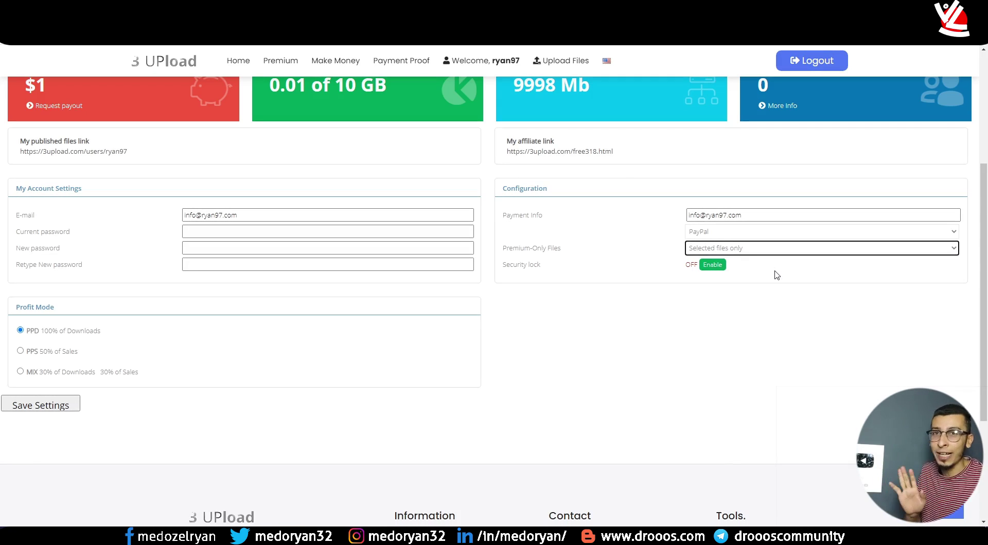
{"action": "scroll", "coordinate": [776, 273], "scroll_direction": "down", "scroll_amount": 3}
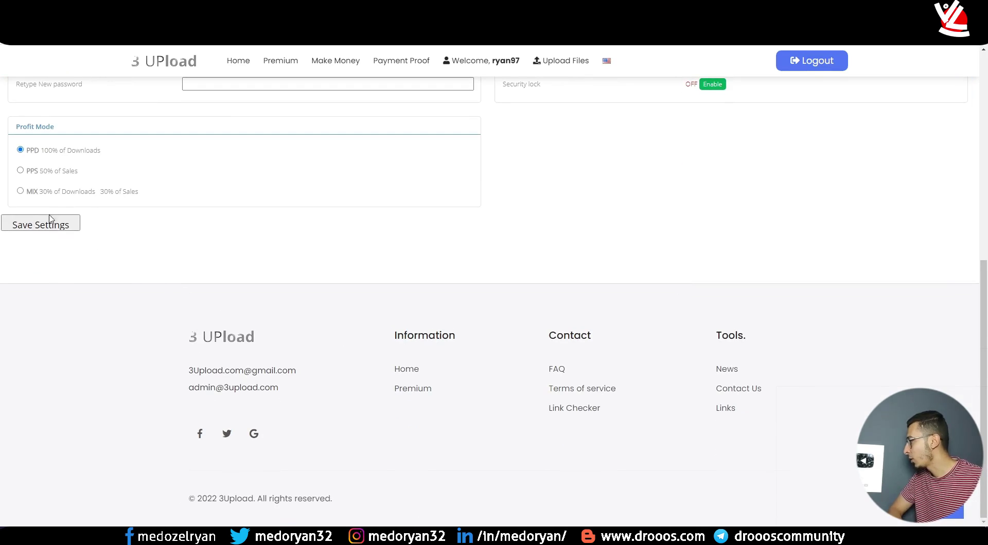
{"action": "left_click", "coordinate": [31, 226]}
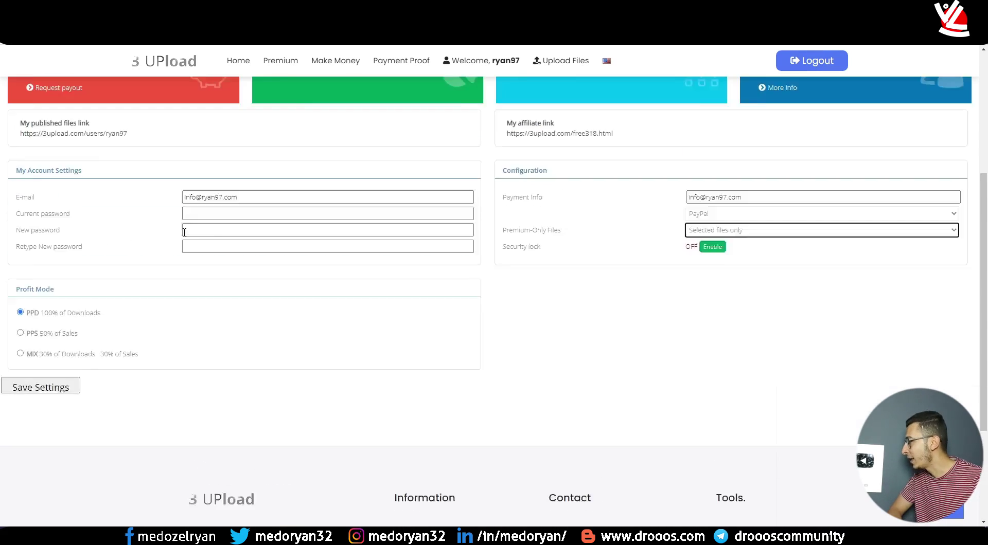
Step: View the details of My referrals and return to the account page
{"action": "scroll", "coordinate": [226, 221], "scroll_direction": "up", "scroll_amount": 1}
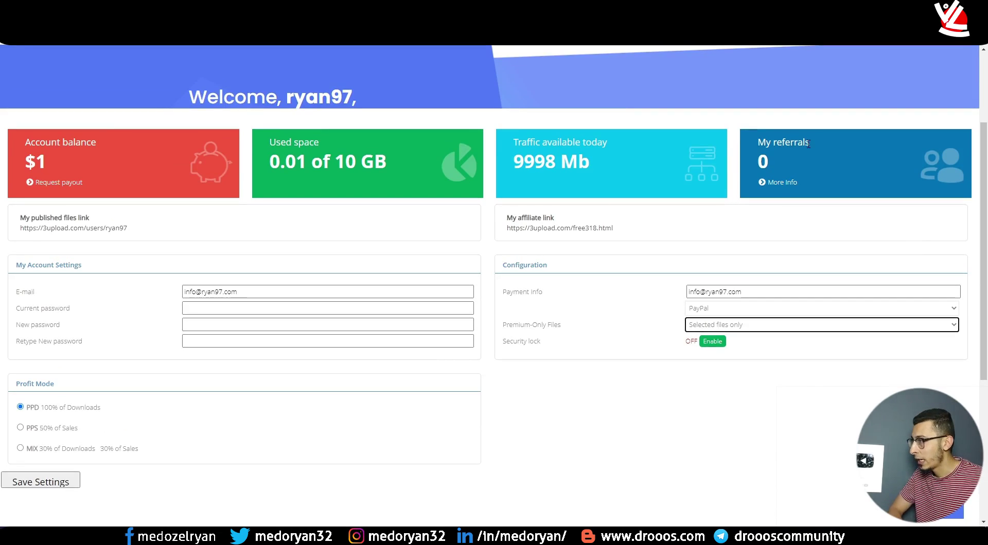
{"action": "left_click", "coordinate": [783, 186]}
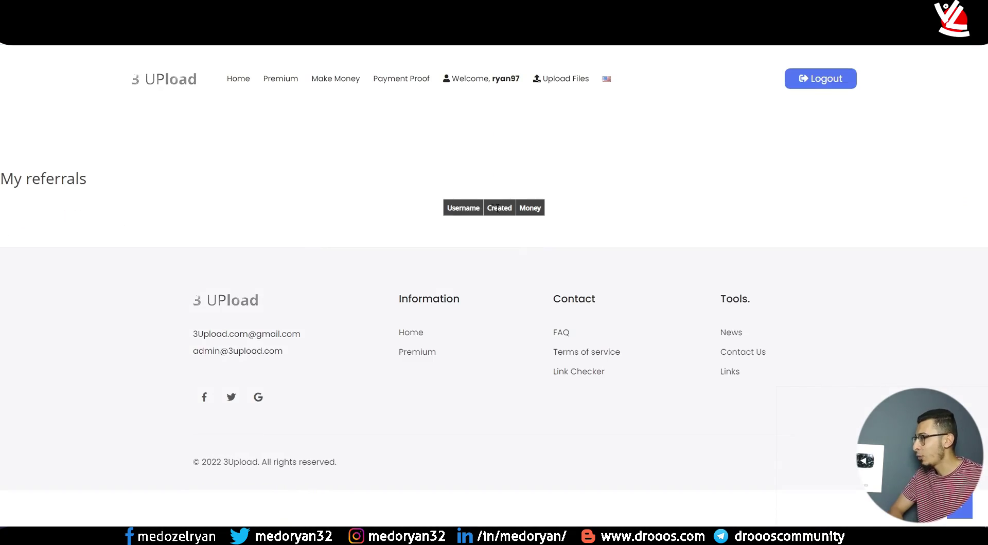
{"action": "right_click", "coordinate": [359, 137]}
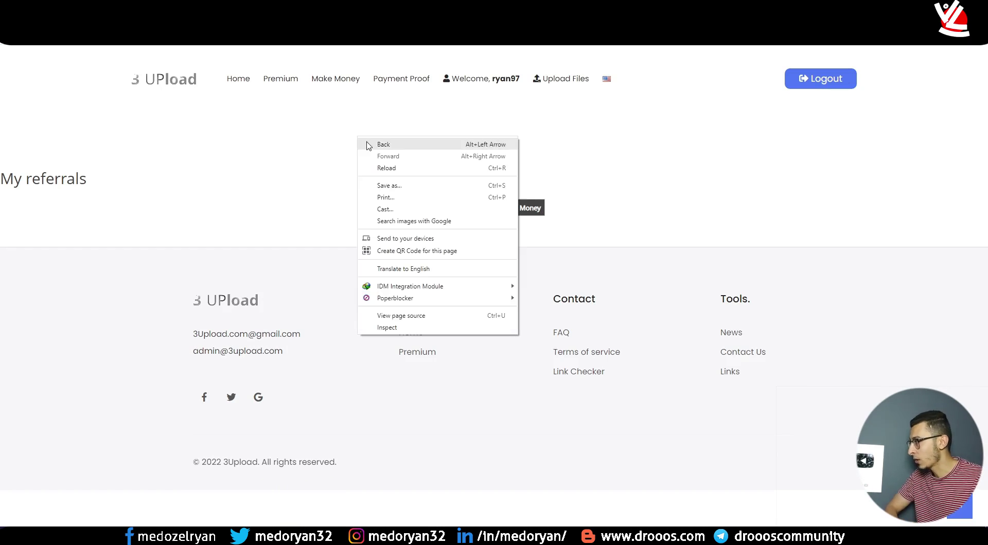
{"action": "left_click", "coordinate": [381, 144]}
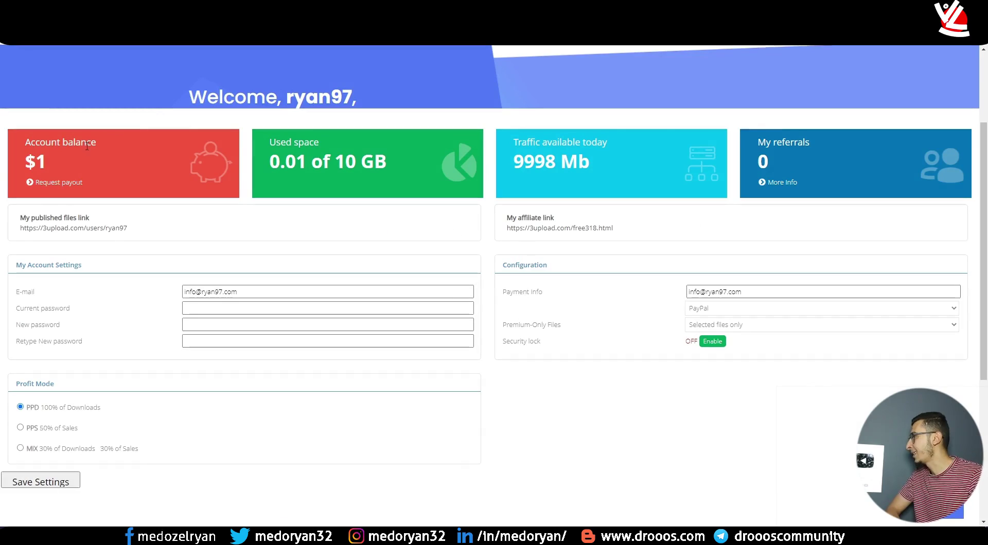
Step: Open the payout request page from the account balance and examine the minimum payout and the payments history
{"action": "left_click_drag", "start_coordinate": [46, 164], "coordinate": [24, 163]}
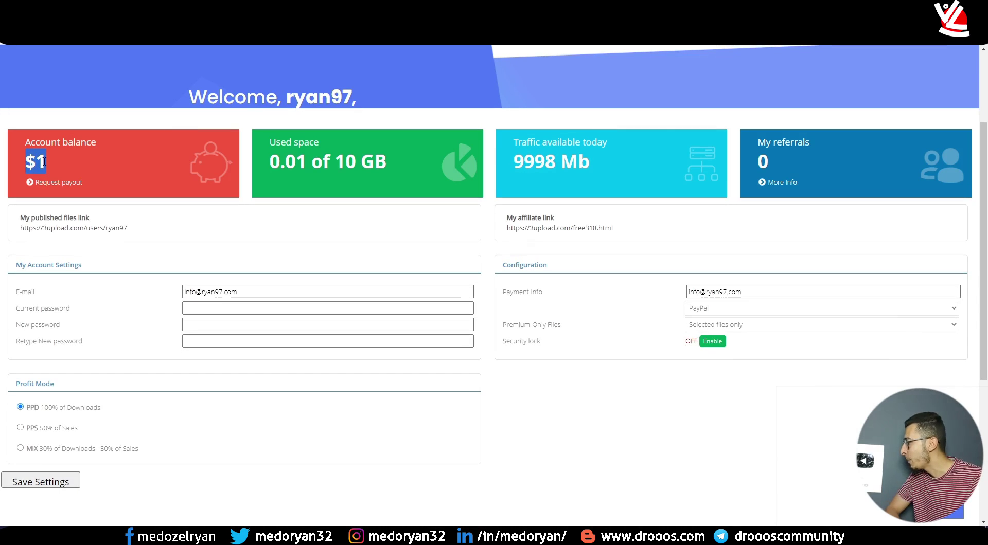
{"action": "left_click", "coordinate": [58, 183]}
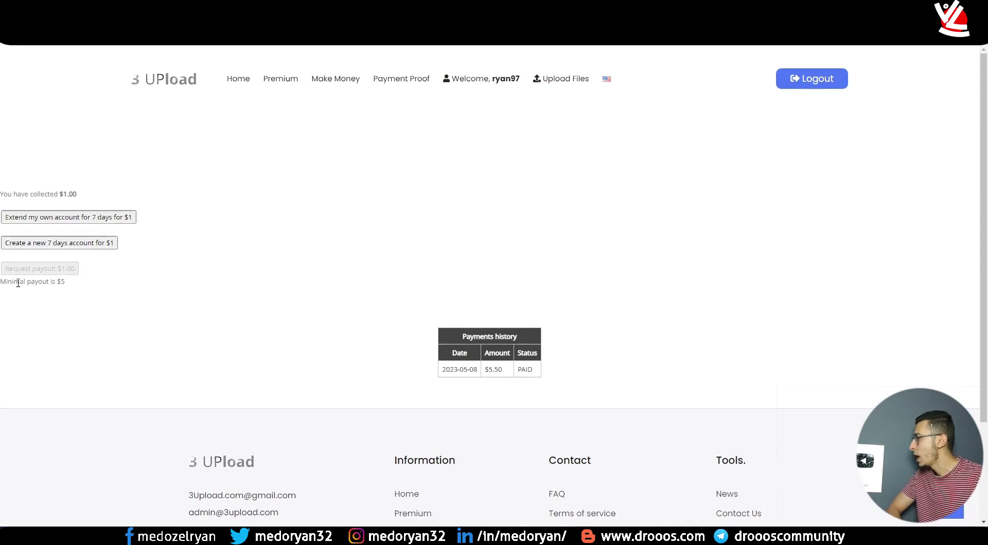
{"action": "left_click_drag", "start_coordinate": [67, 283], "coordinate": [1, 285]}
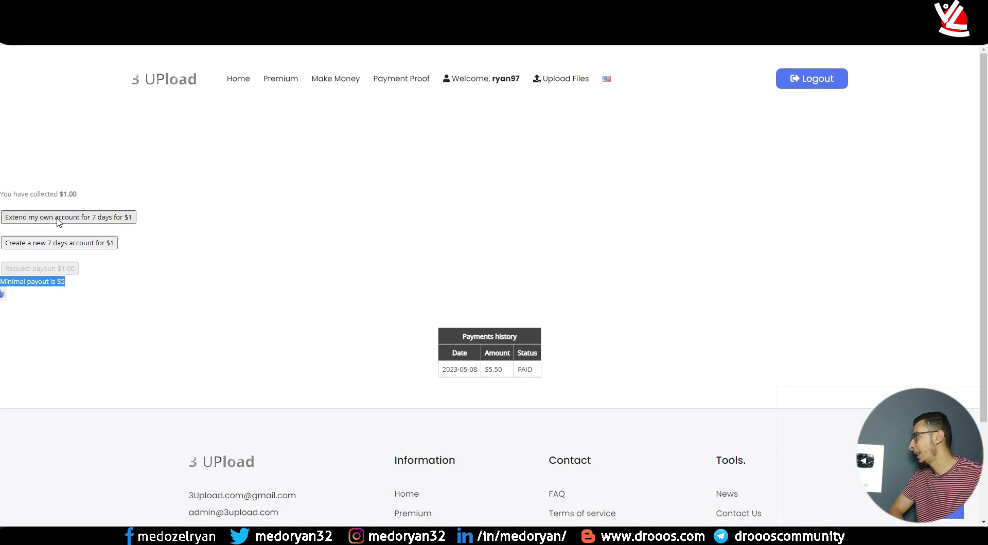
{"action": "left_click", "coordinate": [82, 228]}
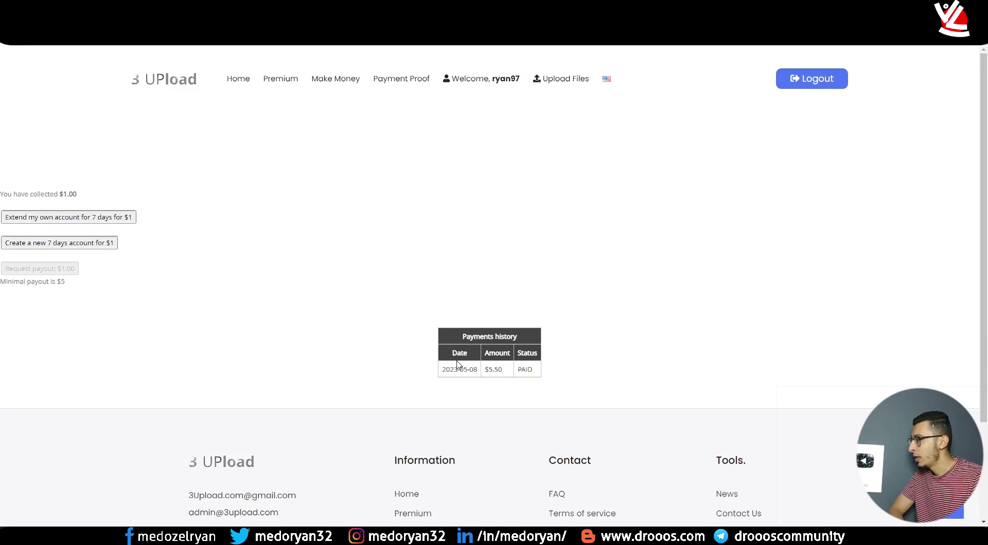
{"action": "left_click_drag", "start_coordinate": [462, 372], "coordinate": [442, 370]}
{"action": "left_click_drag", "start_coordinate": [503, 372], "coordinate": [484, 371]}
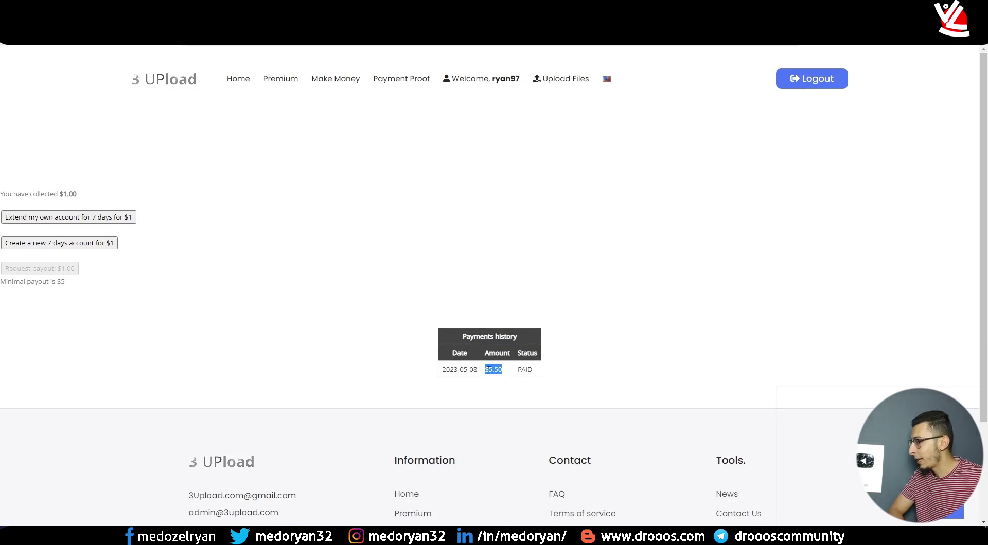
{"action": "left_click", "coordinate": [518, 367]}
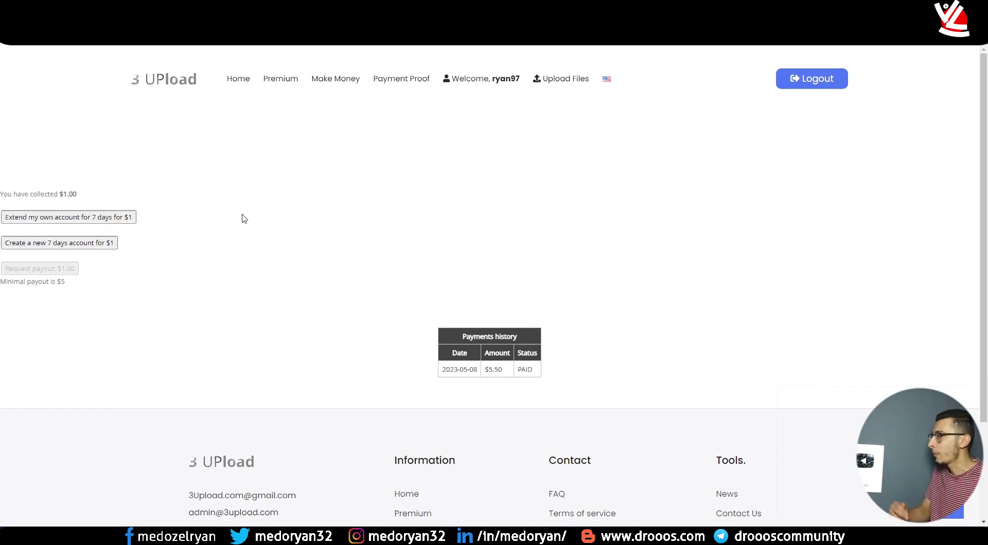
Step: View the Premium plan comparison, then return to the account page and review its settings once more
{"action": "left_click", "coordinate": [273, 89]}
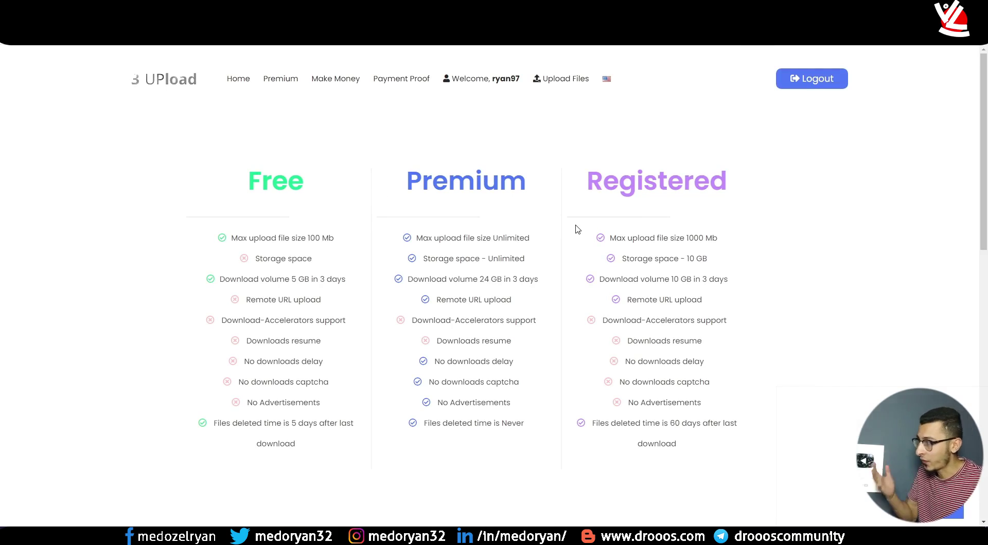
{"action": "left_click", "coordinate": [481, 78]}
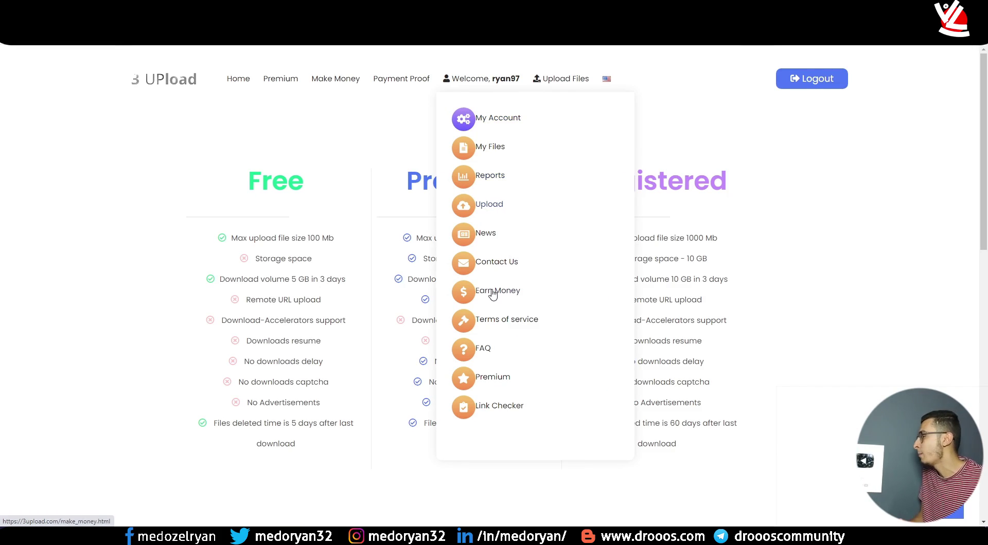
{"action": "left_click", "coordinate": [491, 147]}
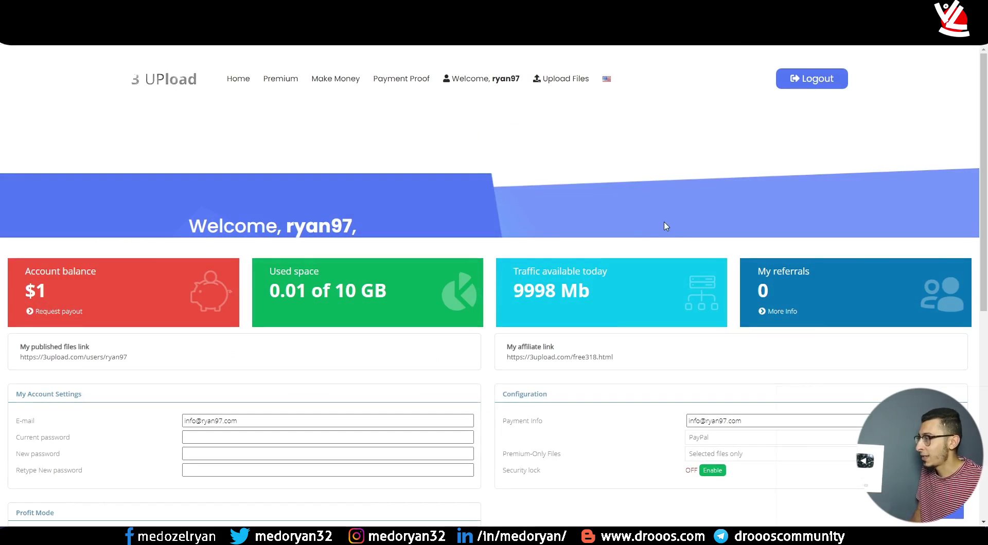
{"action": "scroll", "coordinate": [566, 242], "scroll_direction": "down", "scroll_amount": 5}
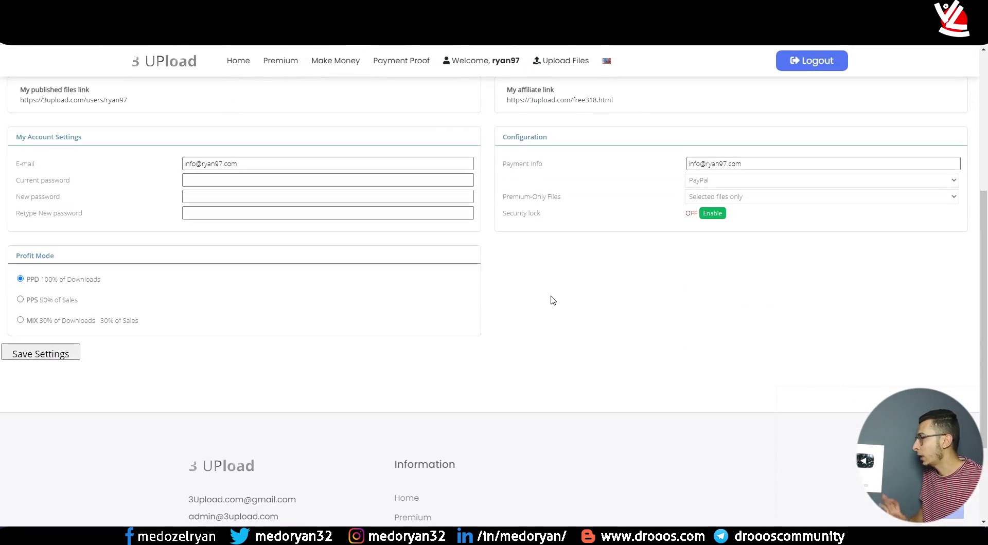
{"action": "scroll", "coordinate": [443, 302], "scroll_direction": "up", "scroll_amount": 2}
{"action": "scroll", "coordinate": [447, 256], "scroll_direction": "up", "scroll_amount": 3}
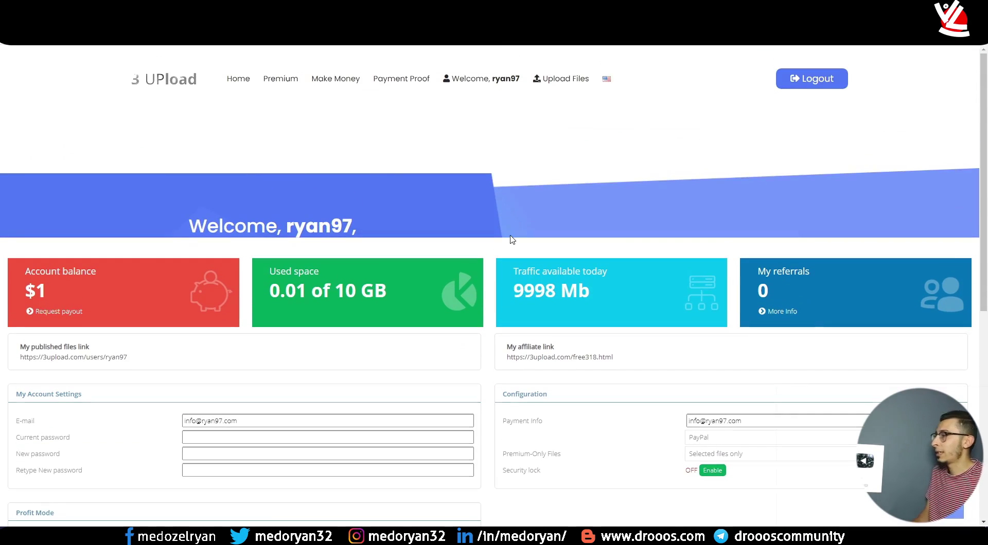